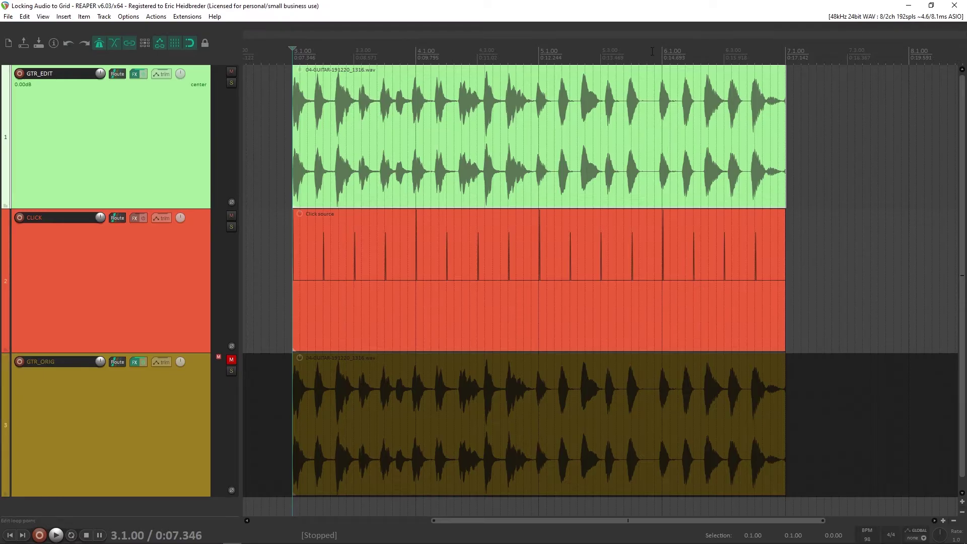
Step: In Preferences > Media Item Defaults, keep split overlap-and-crossfade on at 0:00.010 and apply
{"action": "left_click", "coordinate": [121, 16]}
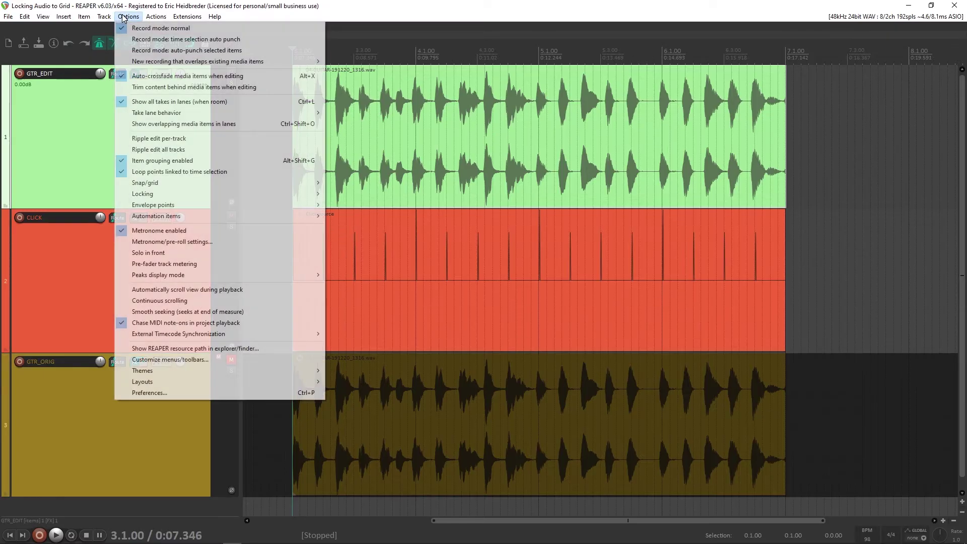
{"action": "left_click", "coordinate": [127, 393]}
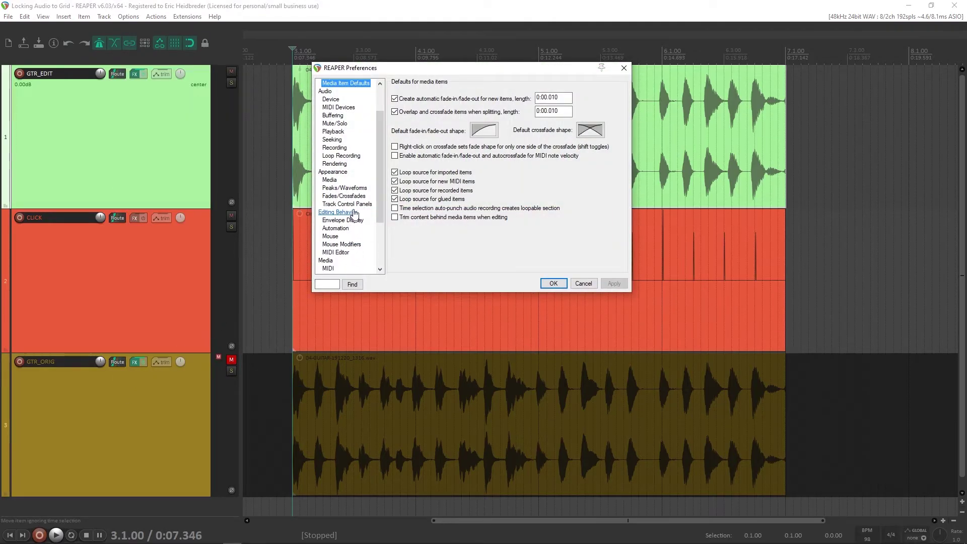
{"action": "scroll", "coordinate": [356, 120], "scroll_direction": "up", "scroll_amount": 2}
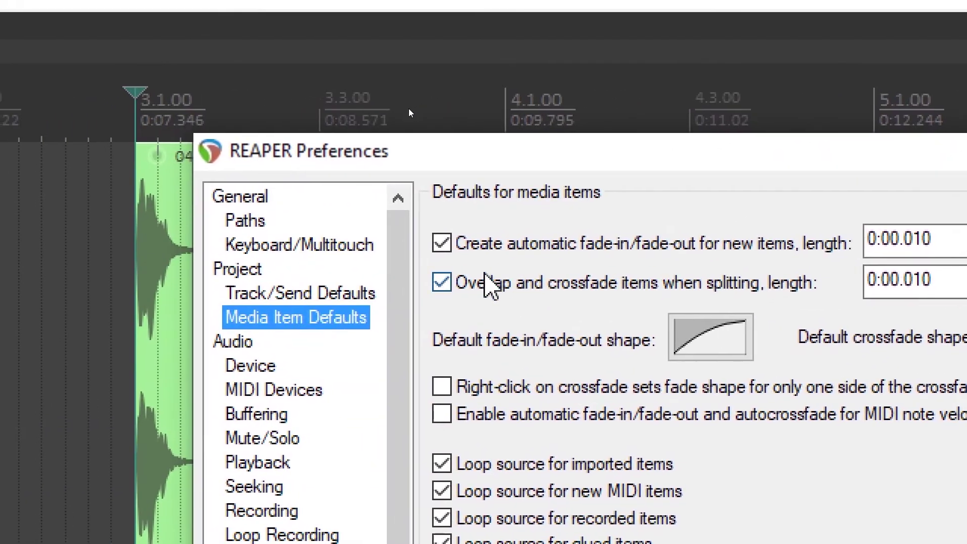
{"action": "left_click", "coordinate": [486, 276]}
{"action": "left_click", "coordinate": [486, 276]}
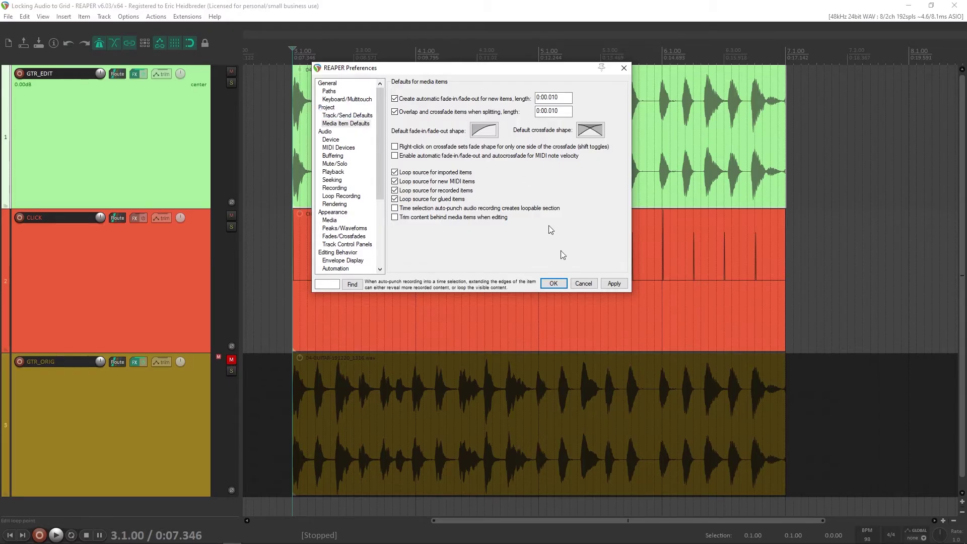
{"action": "left_click", "coordinate": [615, 284]}
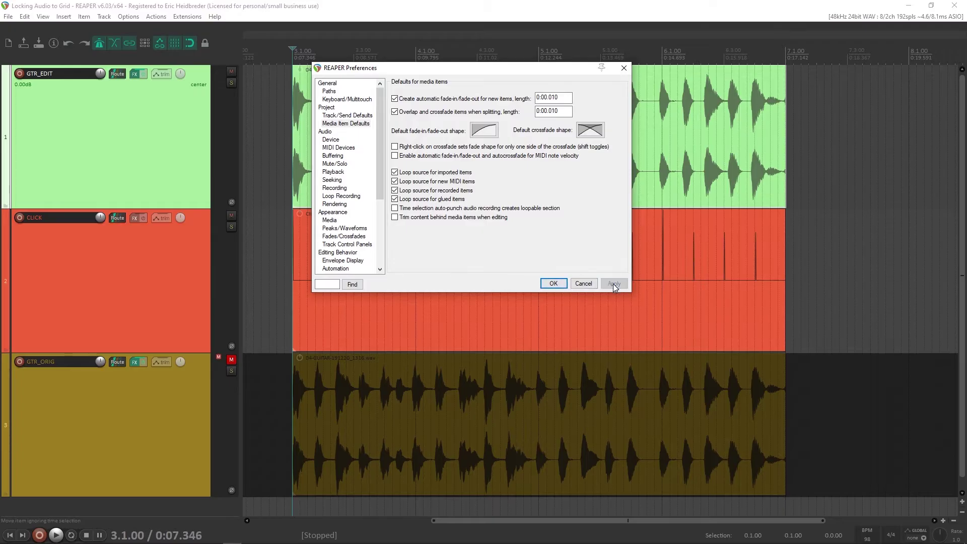
Step: Confirm the Preferences with OK to return to the arrange view
{"action": "left_click", "coordinate": [555, 284]}
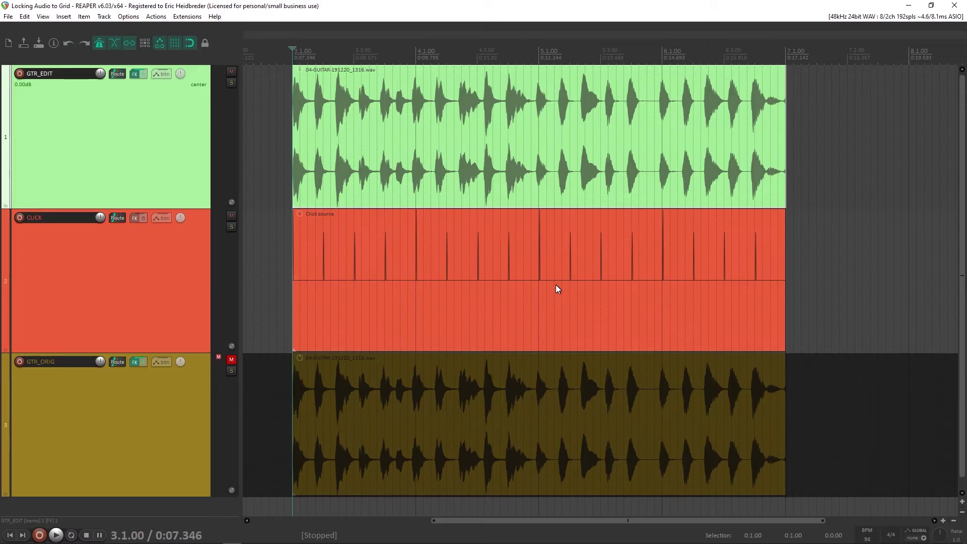
Step: Split the GTR_EDIT guitar item at the first strums of bars 4, 5 and 6
{"action": "left_click", "coordinate": [419, 173]}
{"action": "scroll", "coordinate": [420, 173], "scroll_direction": "left", "scroll_amount": 3}
{"action": "scroll", "coordinate": [429, 151], "scroll_direction": "right", "scroll_amount": 2}
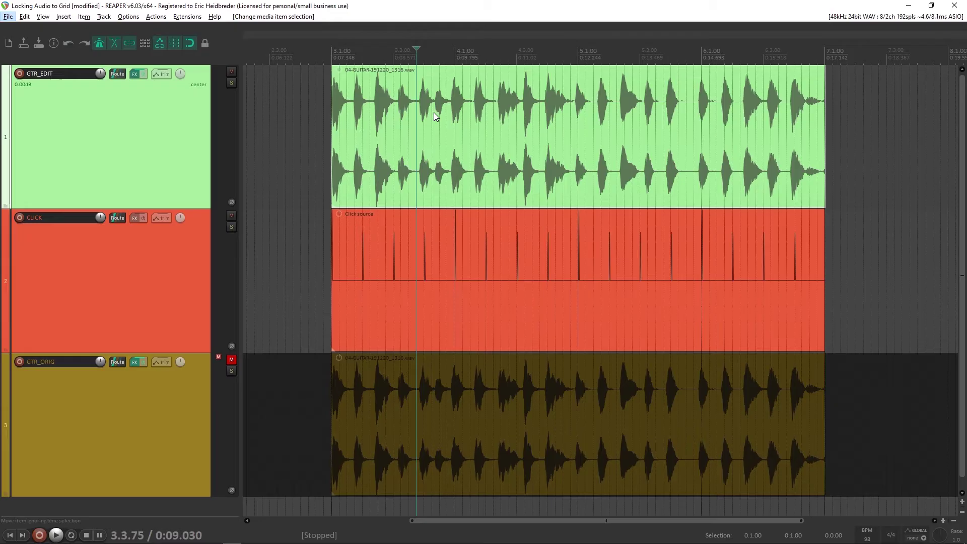
{"action": "left_click", "coordinate": [450, 117]}
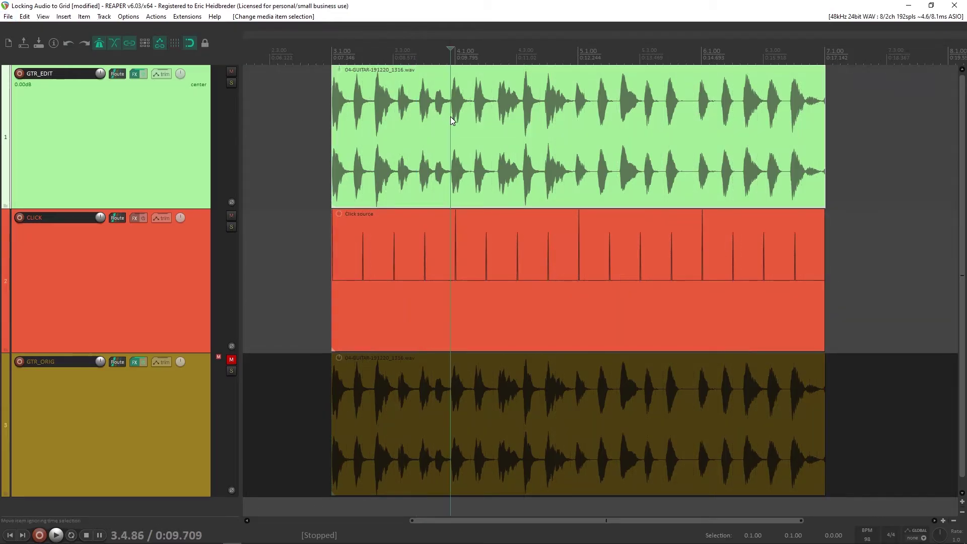
{"action": "scroll", "coordinate": [451, 116], "scroll_direction": "up", "scroll_amount": 3}
{"action": "key", "text": "s"}
{"action": "scroll", "coordinate": [626, 143], "scroll_direction": "right", "scroll_amount": 2}
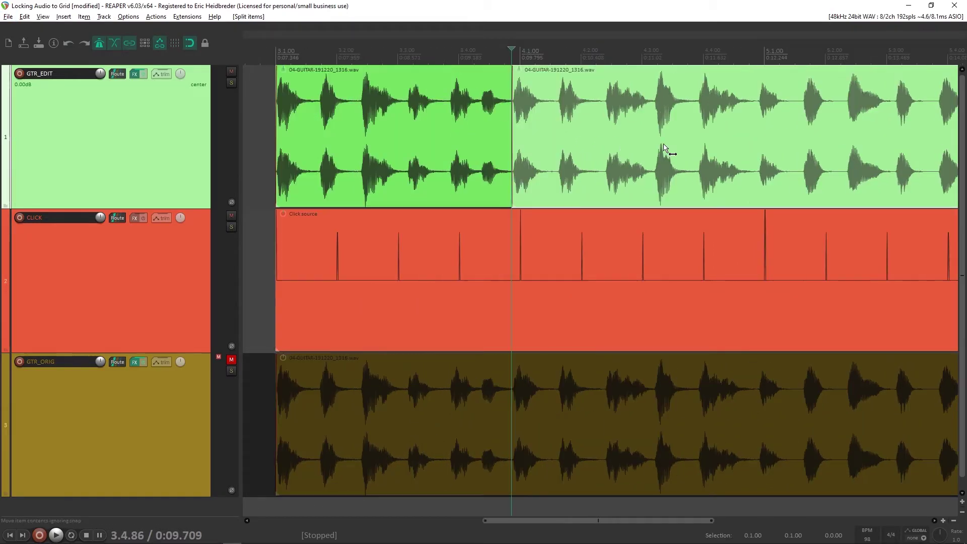
{"action": "key", "text": "alt"}
{"action": "left_click", "coordinate": [756, 140]}
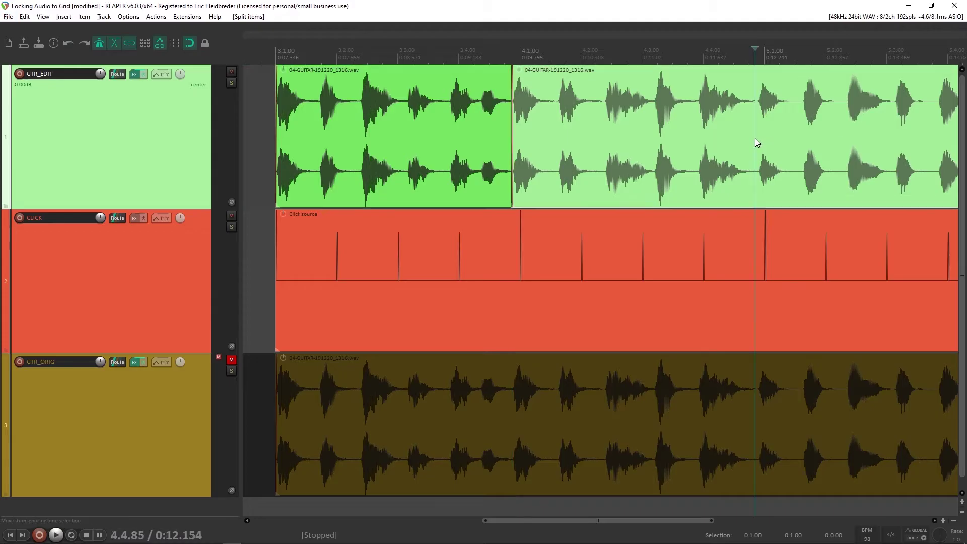
{"action": "key", "text": "s"}
{"action": "scroll", "coordinate": [756, 140], "scroll_direction": "right", "scroll_amount": 3}
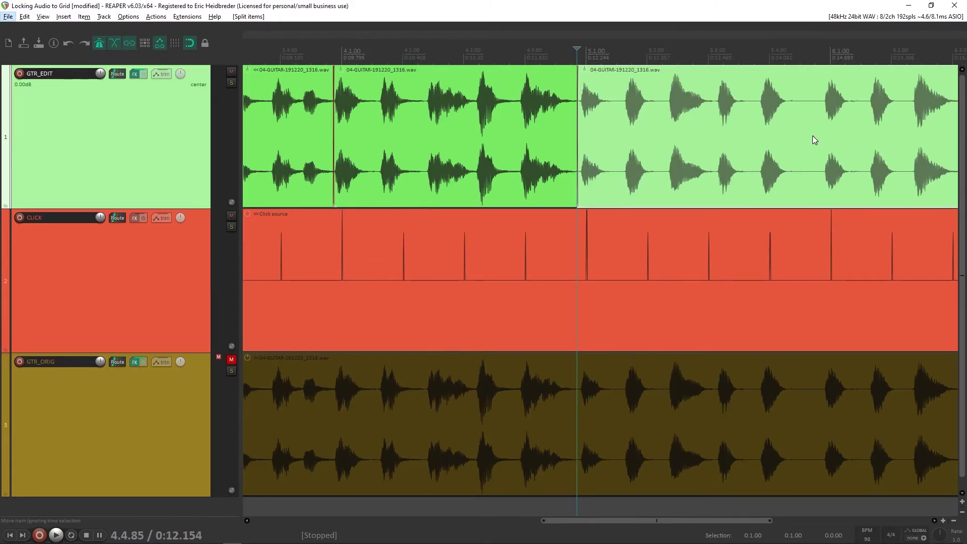
{"action": "left_click", "coordinate": [818, 136]}
{"action": "key", "text": "s"}
Step: Select the bar 5 and first guitar pieces and show the grid with Alt+G
{"action": "scroll", "coordinate": [801, 138], "scroll_direction": "right", "scroll_amount": 3}
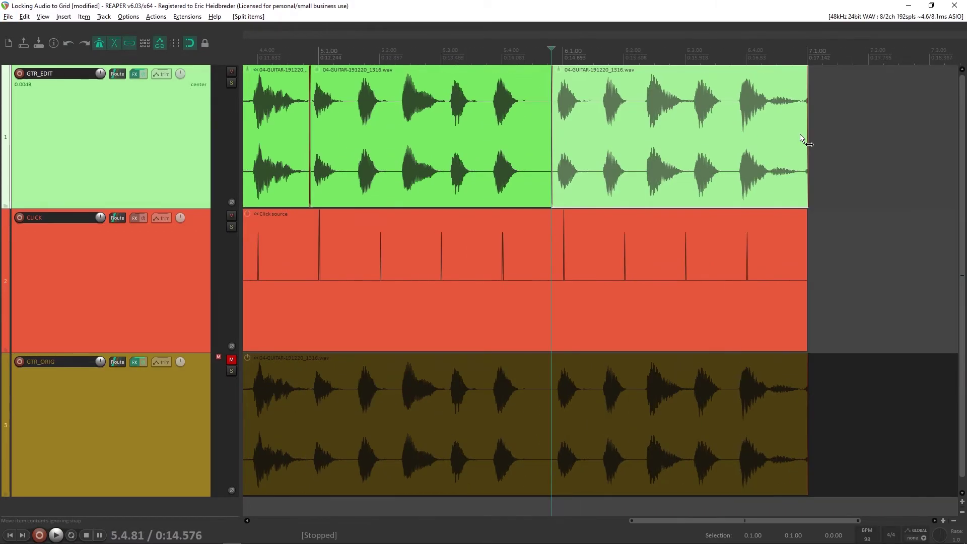
{"action": "scroll", "coordinate": [752, 135], "scroll_direction": "left", "scroll_amount": 3}
{"action": "left_click", "coordinate": [750, 133]}
{"action": "scroll", "coordinate": [750, 133], "scroll_direction": "down", "scroll_amount": 2}
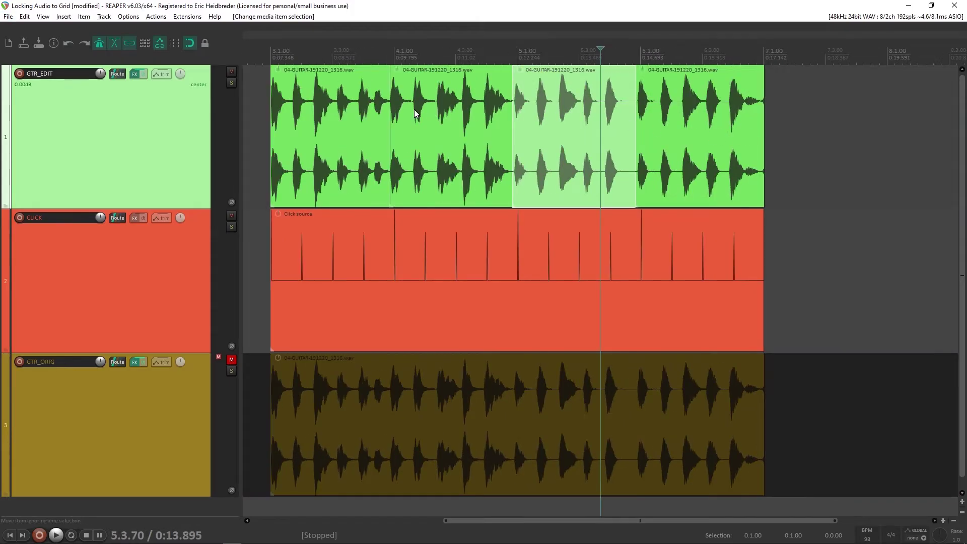
{"action": "left_click", "coordinate": [339, 117]}
{"action": "scroll", "coordinate": [551, 141], "scroll_direction": "up", "scroll_amount": 2}
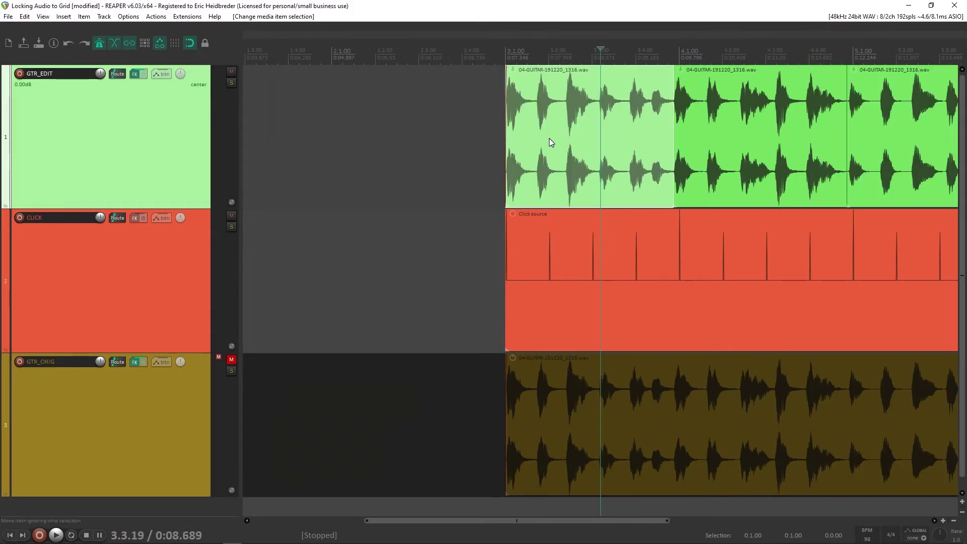
{"action": "key", "text": "alt+g"}
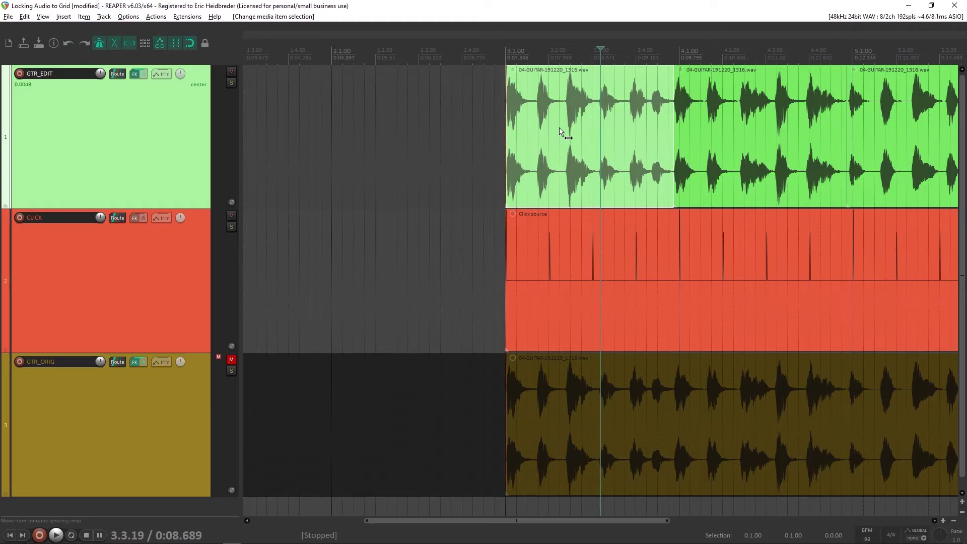
Step: Slip the first GTR_EDIT piece's audio onto the grid, nudging it slightly earlier
{"action": "mouse_move", "coordinate": [554, 130]}
{"action": "left_mouse_down"}
{"action": "mouse_move", "coordinate": [587, 135]}
{"action": "mouse_move", "coordinate": [547, 139]}
{"action": "mouse_move", "coordinate": [558, 134]}
{"action": "left_mouse_up"}
{"action": "scroll", "coordinate": [531, 131], "scroll_direction": "up", "scroll_amount": 2}
{"action": "scroll", "coordinate": [560, 130], "scroll_direction": "up", "scroll_amount": 1}
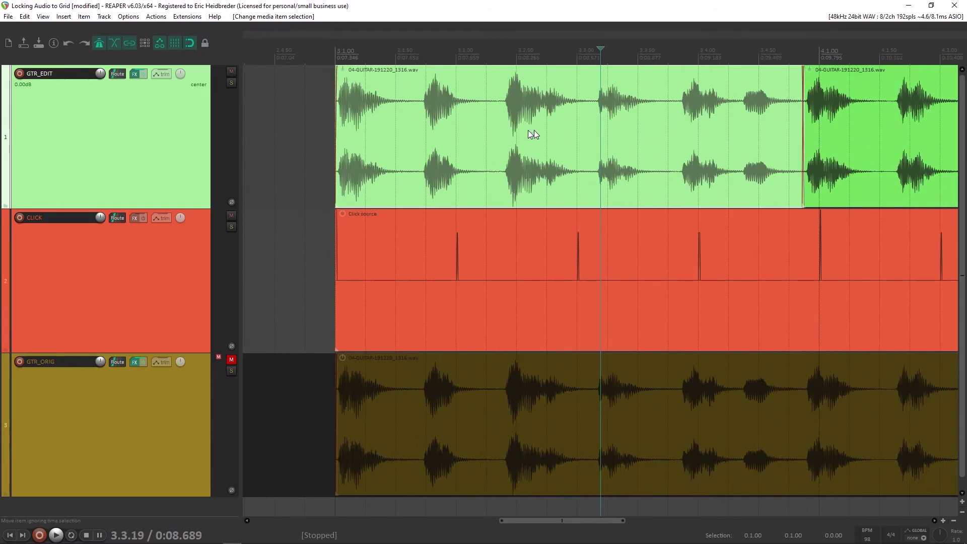
{"action": "left_click_drag", "start_coordinate": [394, 121], "coordinate": [387, 121]}
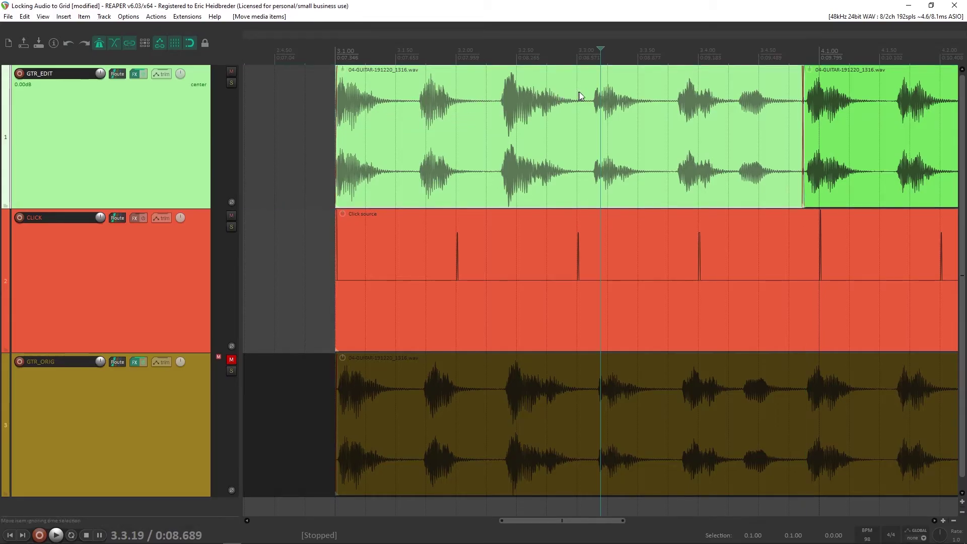
Step: Split the guitar at 3.3.00 and slide the new piece's audio into time with the click
{"action": "left_click", "coordinate": [586, 114]}
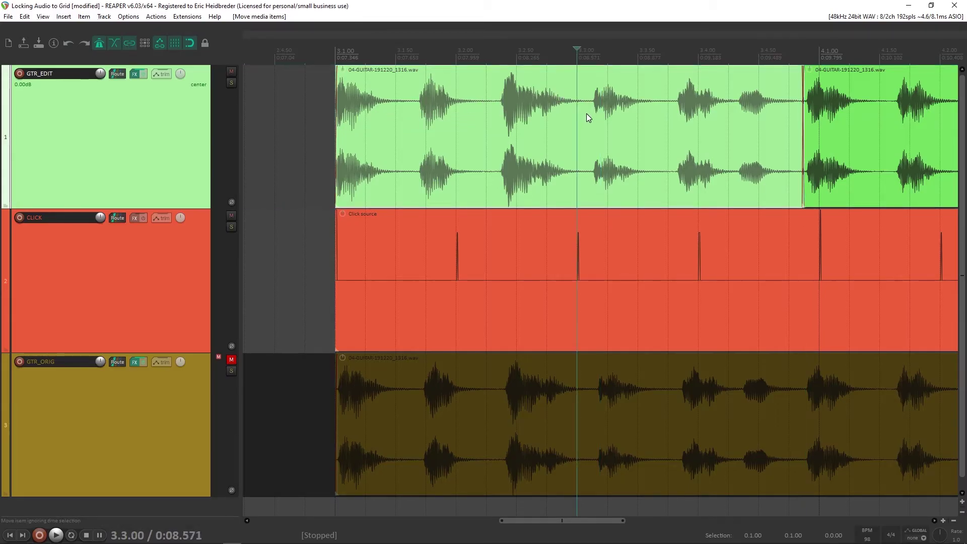
{"action": "key", "text": "s"}
{"action": "left_click_drag", "start_coordinate": [638, 126], "coordinate": [656, 129]}
{"action": "scroll", "coordinate": [686, 145], "scroll_direction": "right", "scroll_amount": 2}
{"action": "scroll", "coordinate": [686, 145], "scroll_direction": "right", "scroll_amount": 4}
{"action": "left_click_drag", "start_coordinate": [570, 134], "coordinate": [572, 131]}
{"action": "scroll", "coordinate": [669, 136], "scroll_direction": "right", "scroll_amount": 2}
{"action": "scroll", "coordinate": [669, 136], "scroll_direction": "right", "scroll_amount": 2}
Step: Split the guitar piece at 4.3.25 and make the split piece start slightly earlier
{"action": "left_click_drag", "start_coordinate": [645, 138], "coordinate": [646, 137]}
{"action": "key", "text": "s"}
{"action": "left_click_drag", "start_coordinate": [739, 135], "coordinate": [735, 135]}
{"action": "left_click_drag", "start_coordinate": [646, 133], "coordinate": [640, 133]}
{"action": "scroll", "coordinate": [711, 137], "scroll_direction": "right", "scroll_amount": 3}
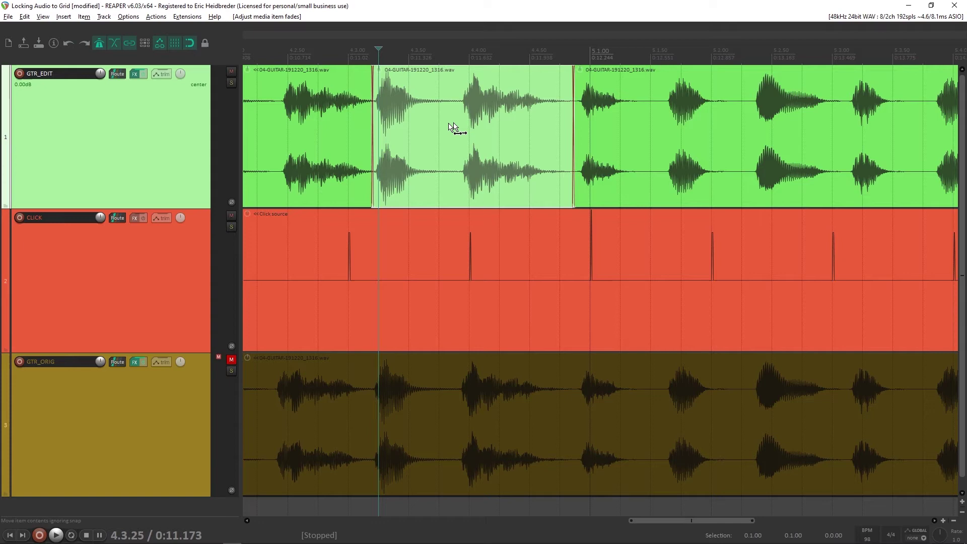
{"action": "key", "text": "alt"}
{"action": "scroll", "coordinate": [649, 116], "scroll_direction": "right", "scroll_amount": 1}
Step: Slip the later piece's audio later so its strums land on the grid
{"action": "left_click_drag", "start_coordinate": [561, 108], "coordinate": [560, 119]}
{"action": "scroll", "coordinate": [559, 119], "scroll_direction": "right", "scroll_amount": 5}
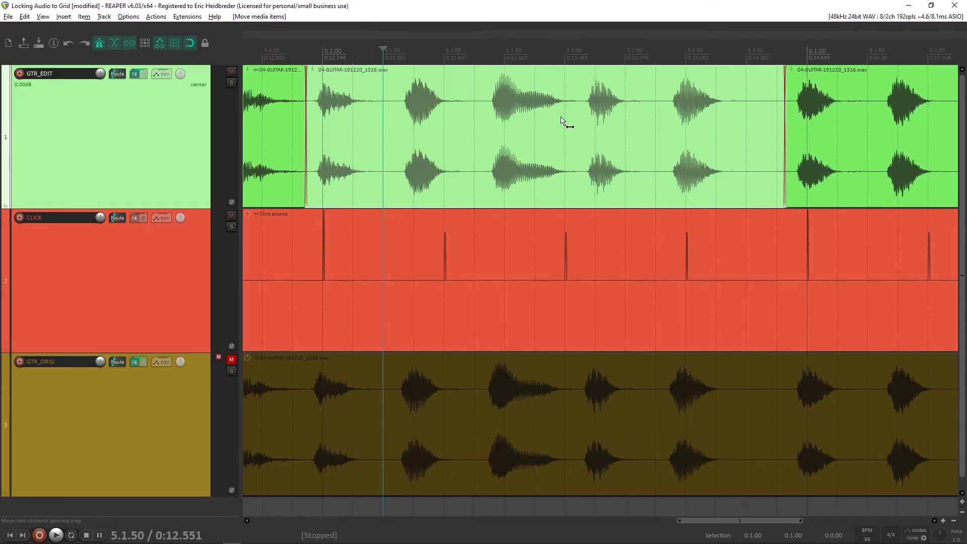
{"action": "left_click_drag", "start_coordinate": [652, 123], "coordinate": [657, 122]}
{"action": "scroll", "coordinate": [657, 122], "scroll_direction": "down", "scroll_amount": 3}
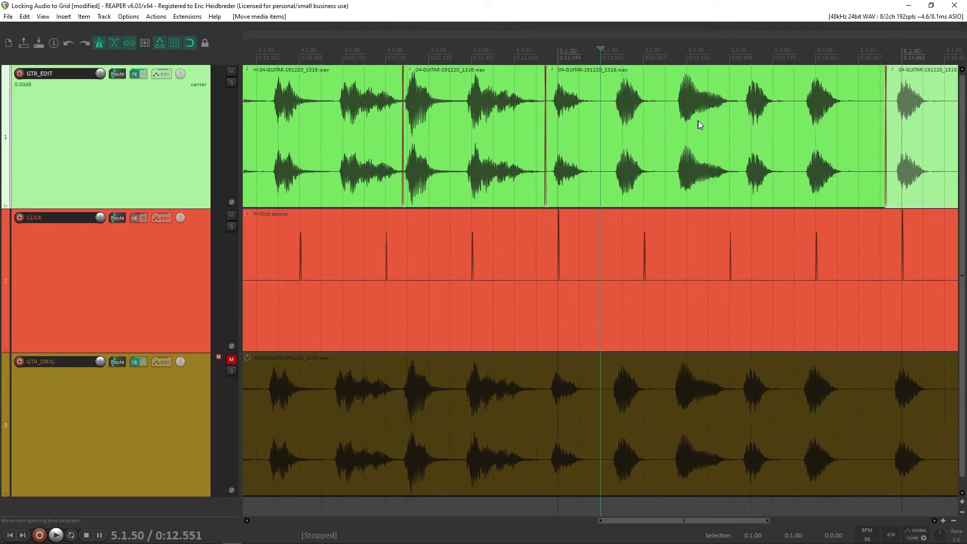
{"action": "scroll", "coordinate": [699, 121], "scroll_direction": "down", "scroll_amount": 1}
{"action": "scroll", "coordinate": [681, 126], "scroll_direction": "down", "scroll_amount": 2}
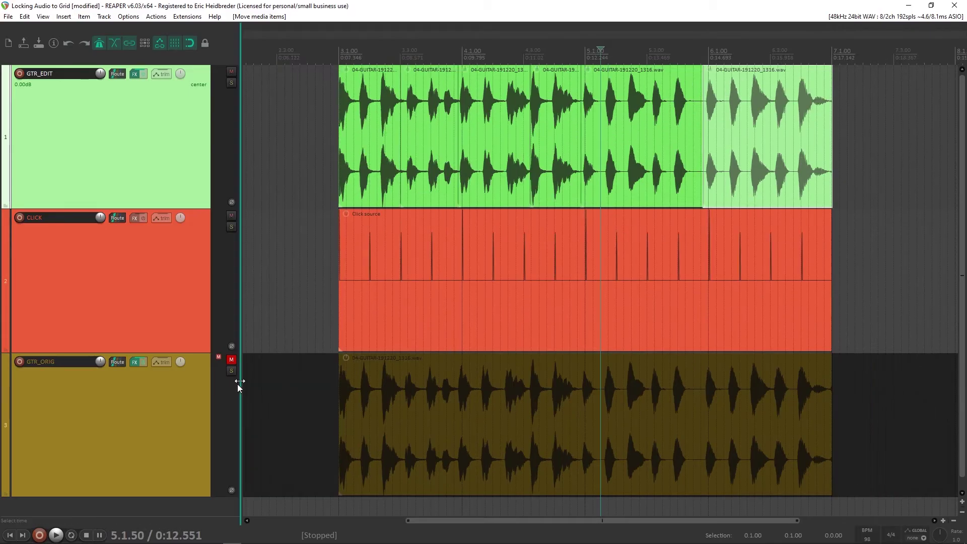
Step: Unmute GTR_ORIG, solo it with CLICK, and play back the original guitar
{"action": "left_click", "coordinate": [229, 360]}
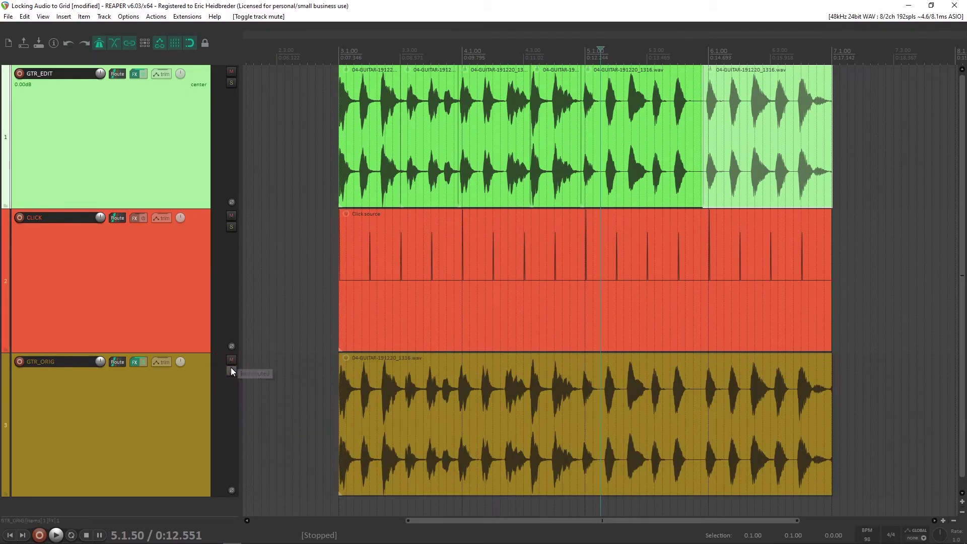
{"action": "left_click_drag", "start_coordinate": [231, 371], "coordinate": [232, 227]}
{"action": "left_click", "coordinate": [330, 54]}
{"action": "key", "text": "space"}
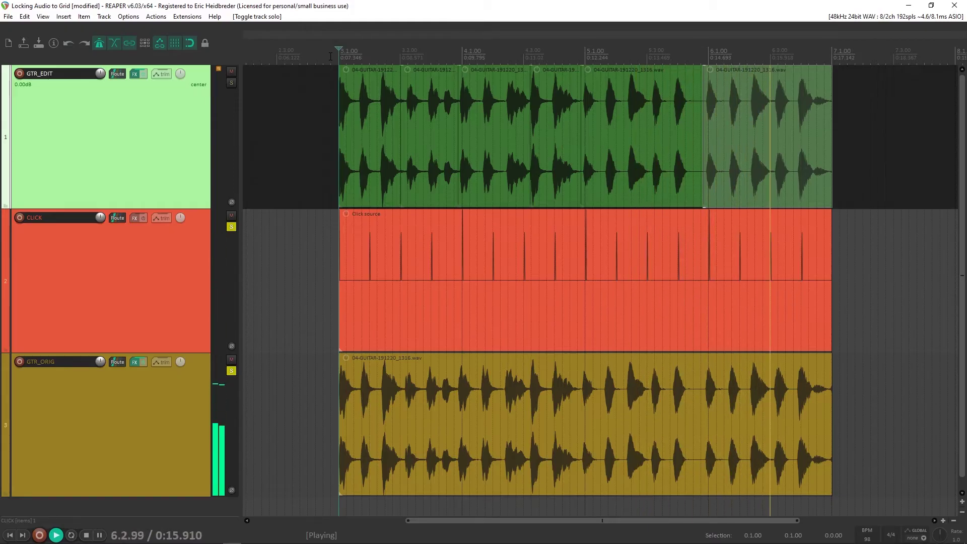
{"action": "key", "text": "space"}
Step: Solo GTR_EDIT with CLICK, play back the edit, then clear all solos
{"action": "left_click", "coordinate": [231, 226]}
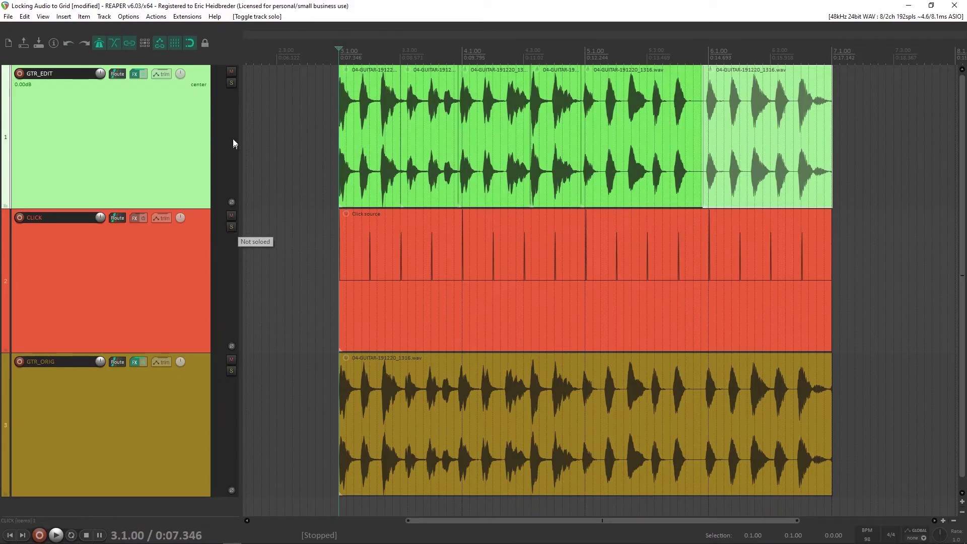
{"action": "left_click", "coordinate": [231, 82]}
{"action": "left_click", "coordinate": [229, 228]}
{"action": "key", "text": "space"}
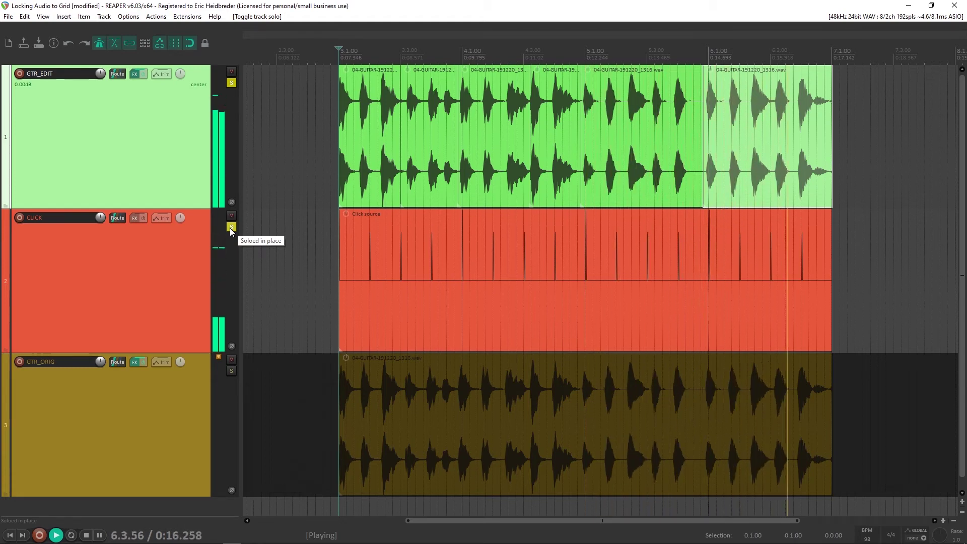
{"action": "key", "text": "space"}
{"action": "left_click", "coordinate": [231, 228], "text": "ctrl"}
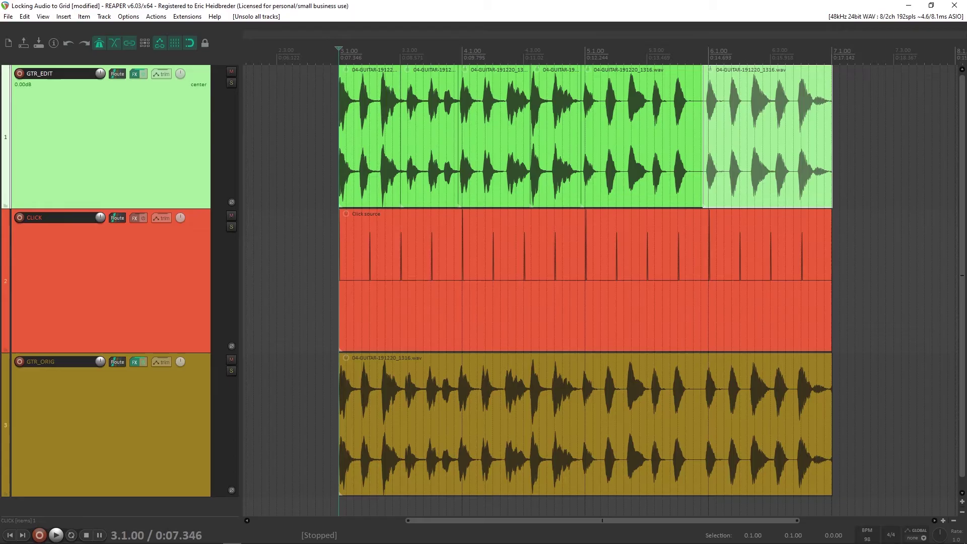
Step: Place the edit position at 6.3.00 on the guitar track
{"action": "left_click", "coordinate": [773, 134]}
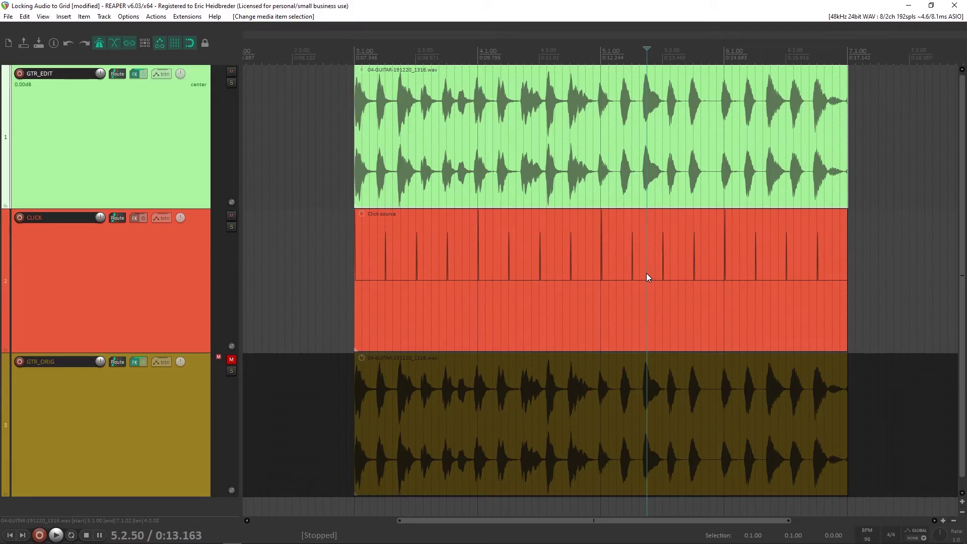
{"action": "key", "text": "d"}
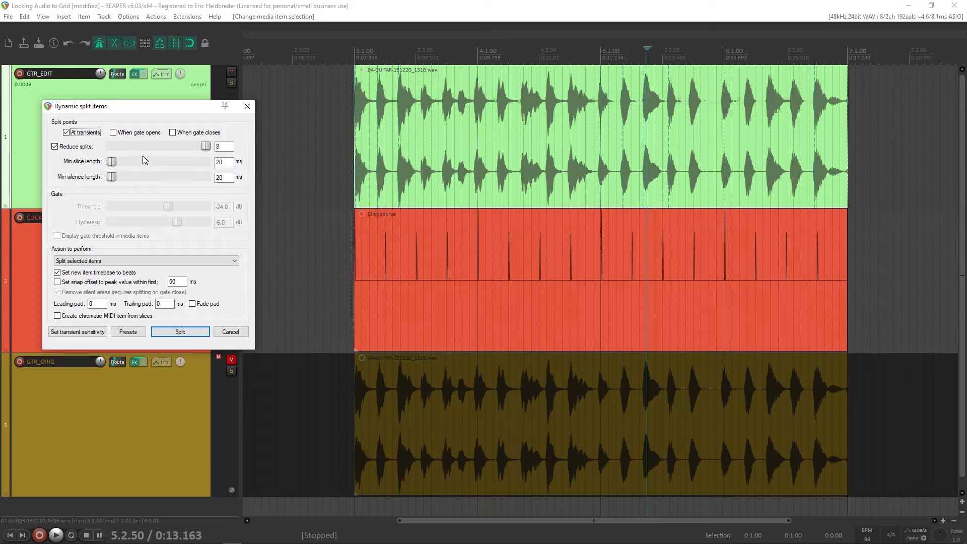
{"action": "left_click", "coordinate": [569, 130]}
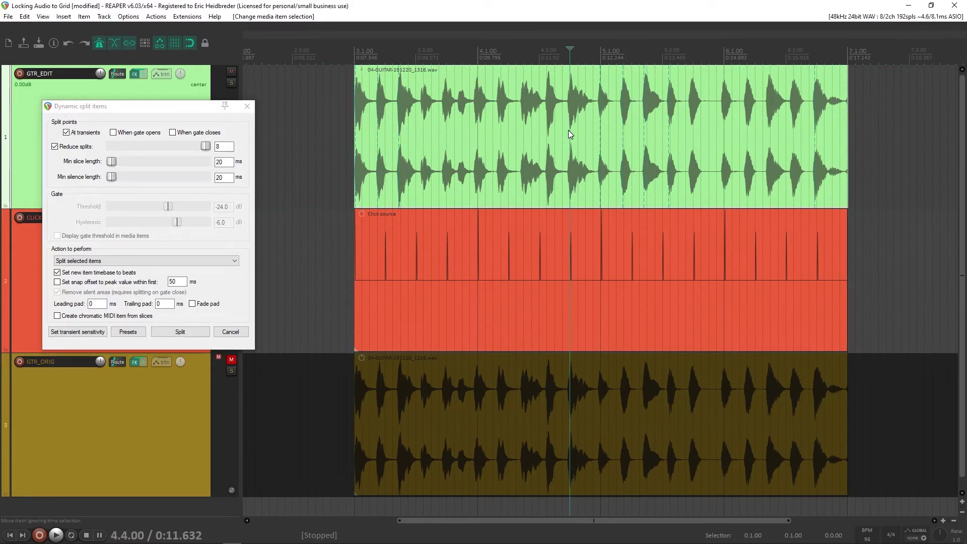
{"action": "scroll", "coordinate": [569, 130], "scroll_direction": "up", "scroll_amount": 2}
{"action": "scroll", "coordinate": [569, 131], "scroll_direction": "down", "scroll_amount": 2}
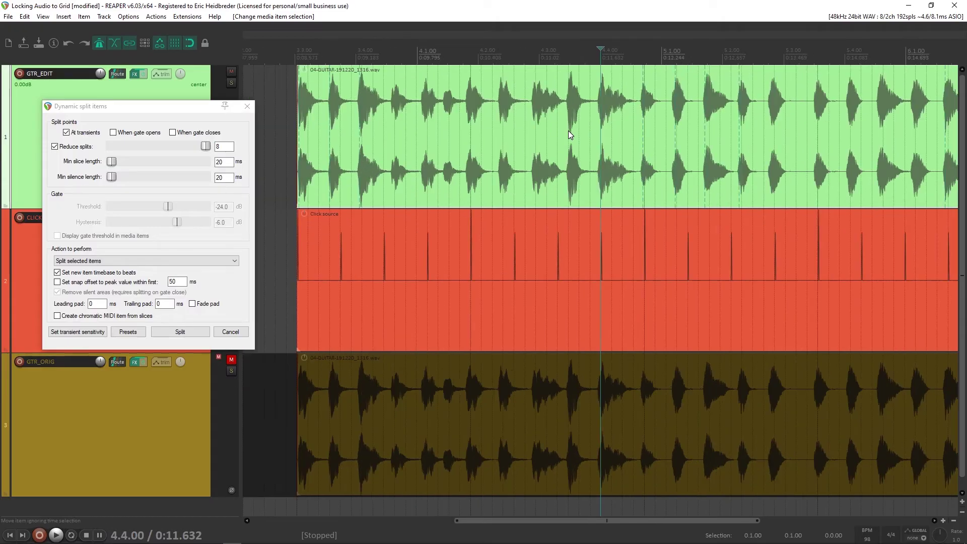
{"action": "left_click", "coordinate": [645, 131]}
{"action": "scroll", "coordinate": [645, 131], "scroll_direction": "up", "scroll_amount": 4}
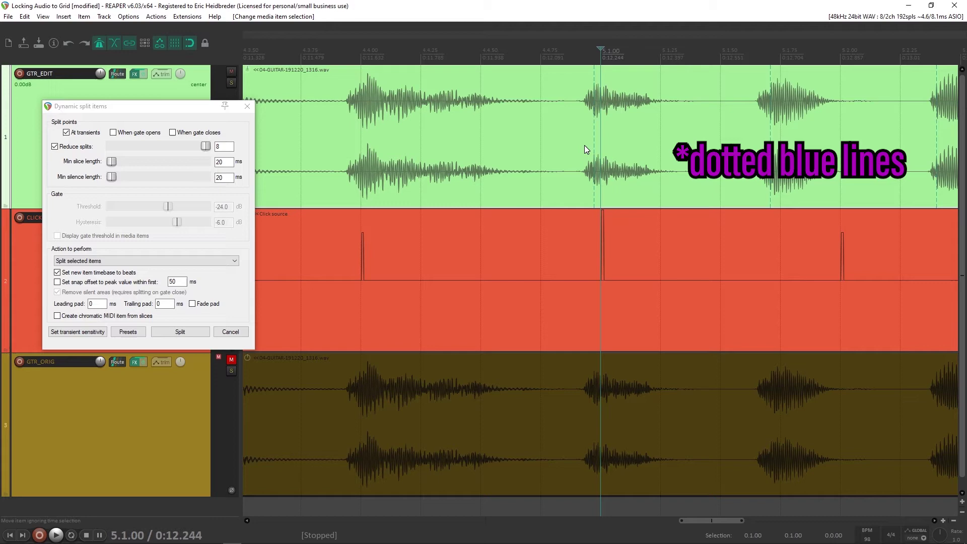
{"action": "scroll", "coordinate": [603, 126], "scroll_direction": "down", "scroll_amount": 1}
{"action": "left_click", "coordinate": [724, 125]}
{"action": "scroll", "coordinate": [723, 125], "scroll_direction": "down", "scroll_amount": 3}
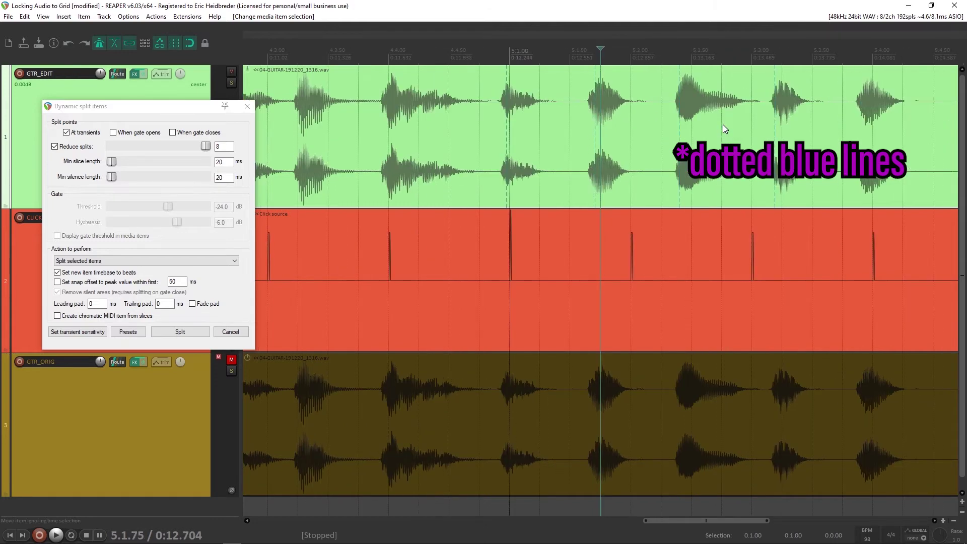
{"action": "scroll", "coordinate": [724, 125], "scroll_direction": "down", "scroll_amount": 1}
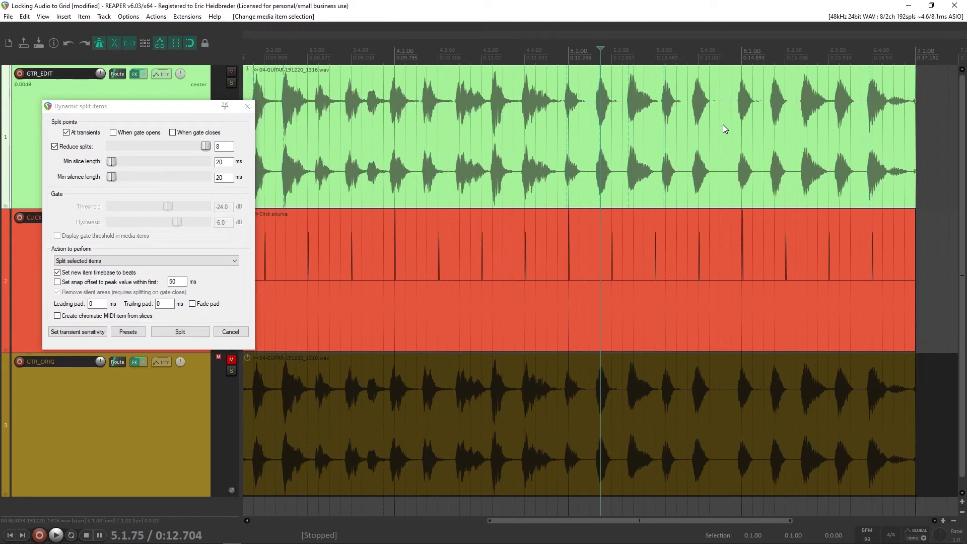
{"action": "left_click", "coordinate": [83, 341]}
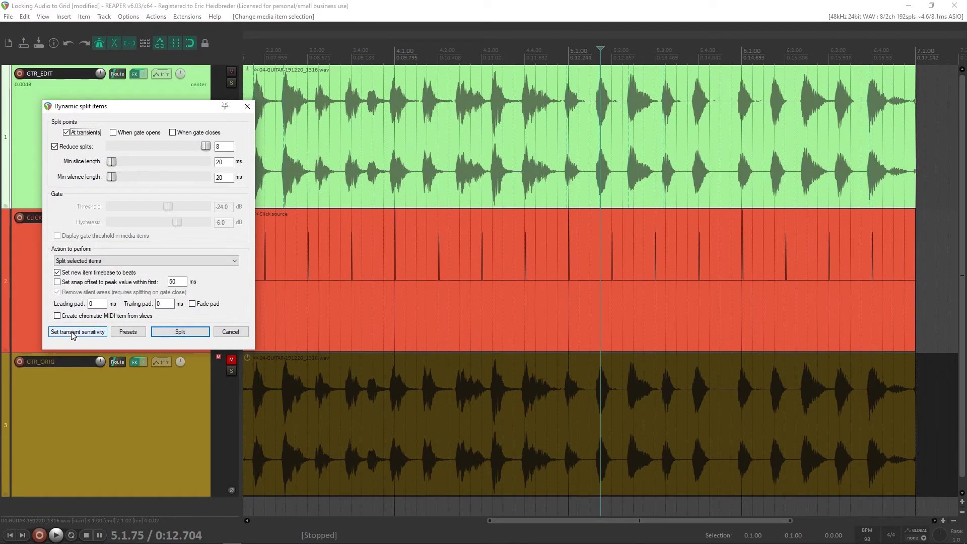
Step: Open transient sensitivity settings and tune Sensitivity to 40.7% and Threshold to -25.4 dB
{"action": "left_click", "coordinate": [73, 333]}
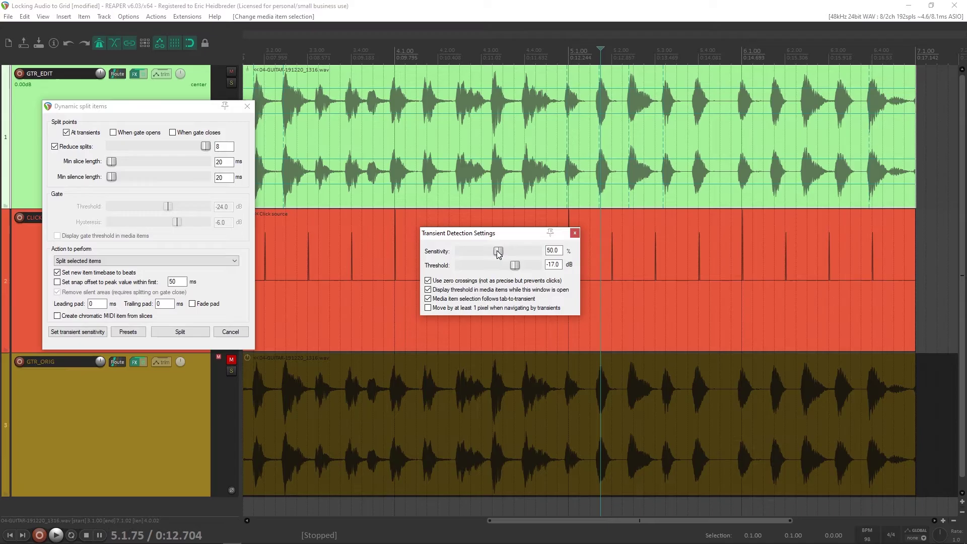
{"action": "left_click_drag", "start_coordinate": [498, 253], "coordinate": [563, 251]}
{"action": "scroll", "coordinate": [602, 87], "scroll_direction": "up", "scroll_amount": 5}
{"action": "scroll", "coordinate": [599, 88], "scroll_direction": "up", "scroll_amount": 3}
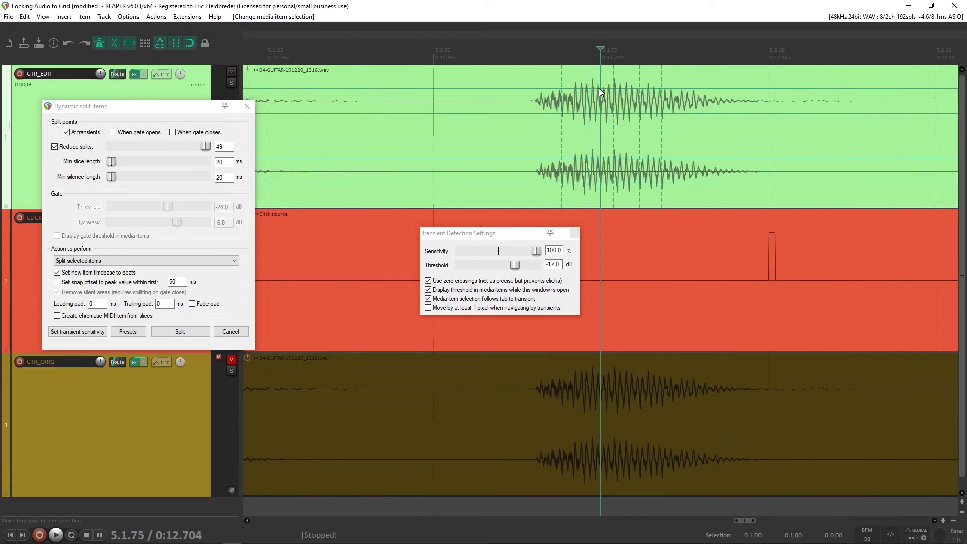
{"action": "scroll", "coordinate": [600, 87], "scroll_direction": "down", "scroll_amount": 5}
{"action": "scroll", "coordinate": [627, 150], "scroll_direction": "up", "scroll_amount": 3}
{"action": "scroll", "coordinate": [652, 129], "scroll_direction": "down", "scroll_amount": 4}
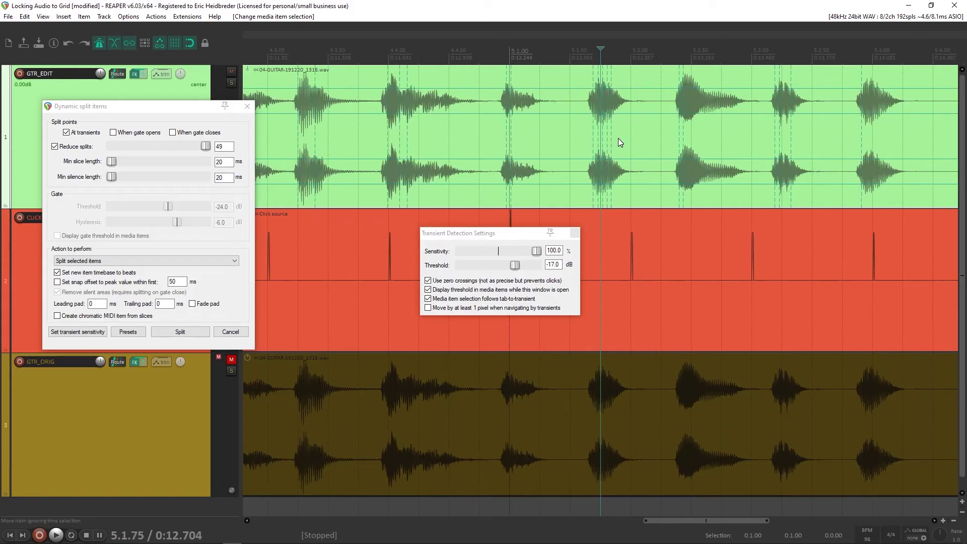
{"action": "scroll", "coordinate": [619, 138], "scroll_direction": "down", "scroll_amount": 3}
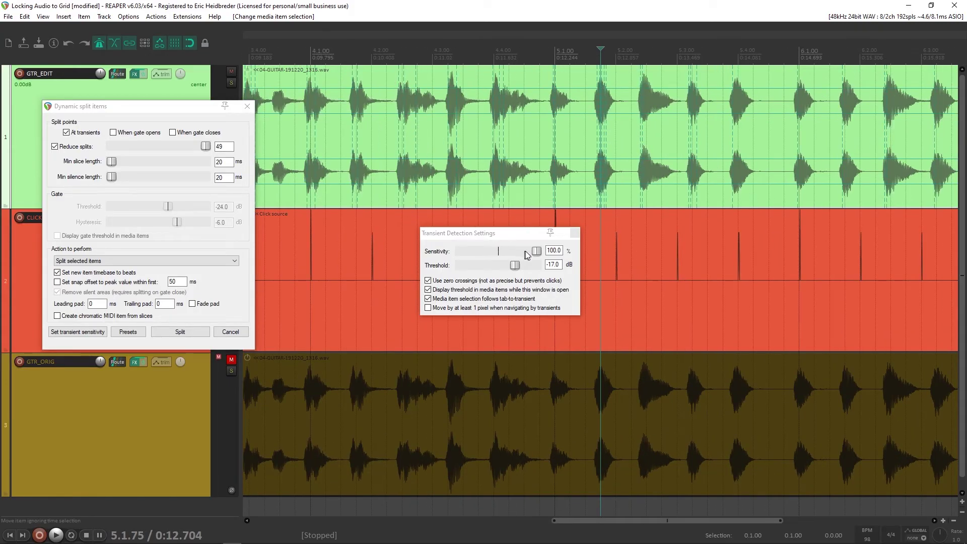
{"action": "left_click_drag", "start_coordinate": [527, 254], "coordinate": [505, 268]}
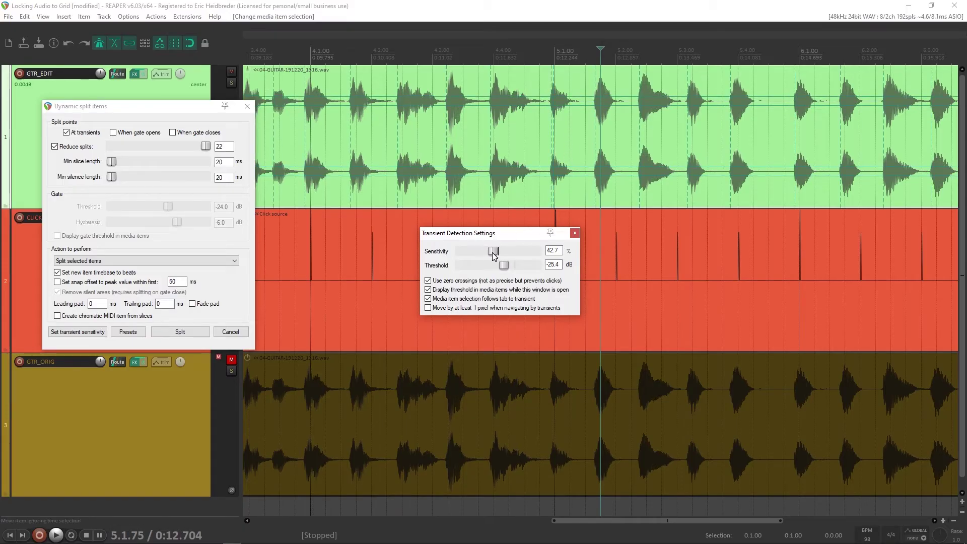
{"action": "left_click_drag", "start_coordinate": [493, 251], "coordinate": [493, 257]}
{"action": "scroll", "coordinate": [527, 188], "scroll_direction": "down", "scroll_amount": 1}
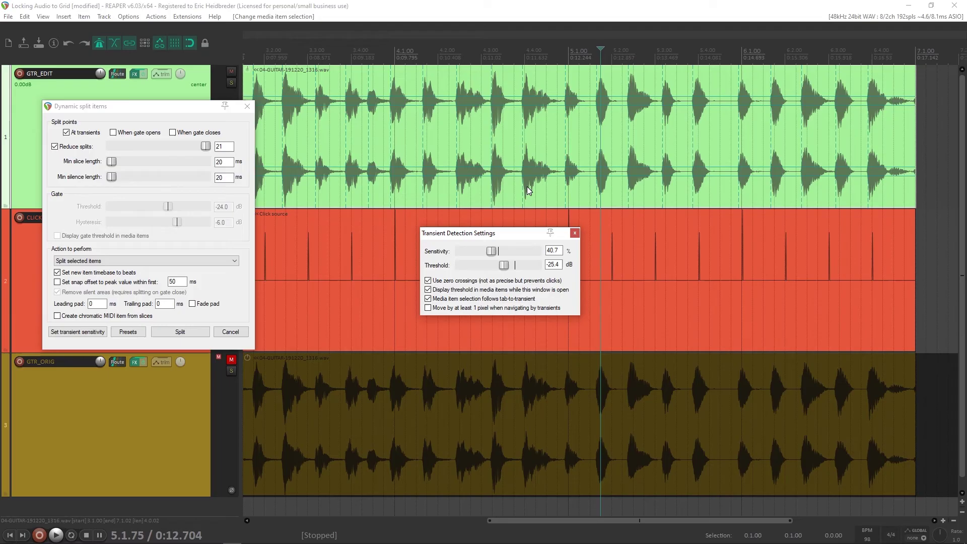
{"action": "scroll", "coordinate": [528, 187], "scroll_direction": "down", "scroll_amount": 1}
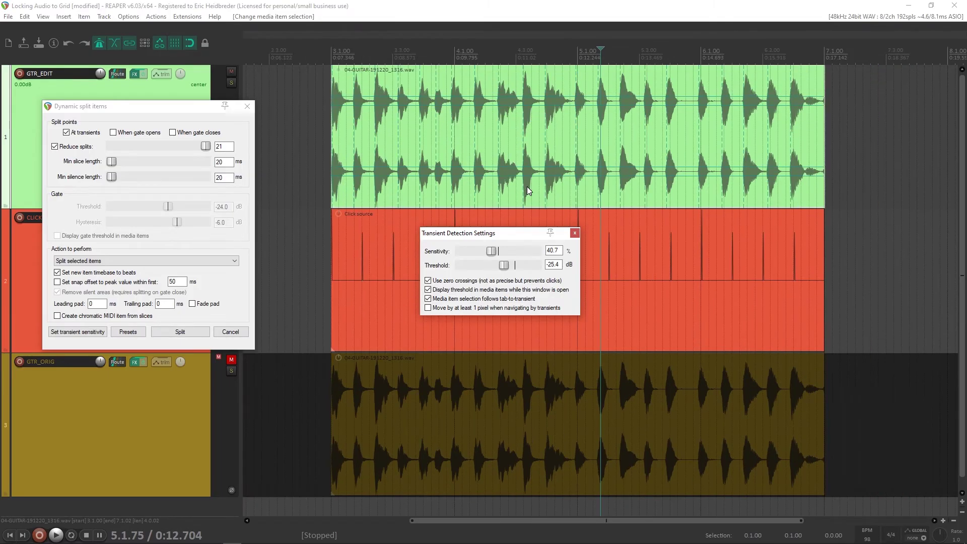
{"action": "scroll", "coordinate": [527, 187], "scroll_direction": "up", "scroll_amount": 2}
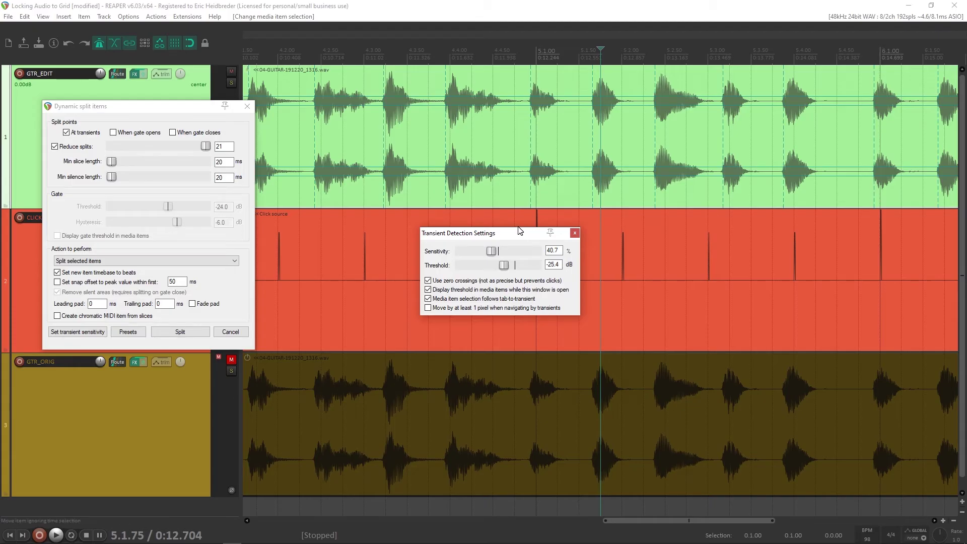
Step: Close the transient settings and split GTR_EDIT at every detected transient
{"action": "left_click", "coordinate": [575, 234]}
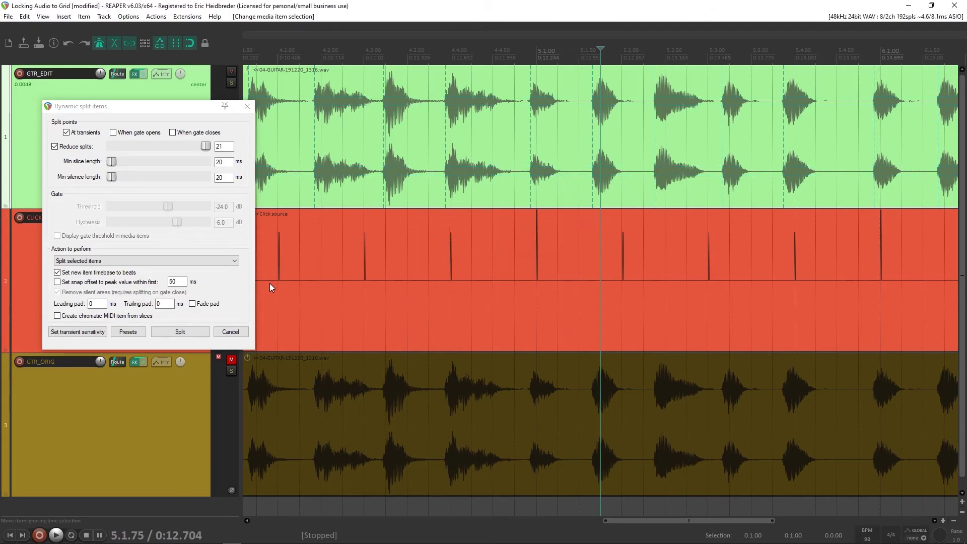
{"action": "left_click", "coordinate": [167, 332]}
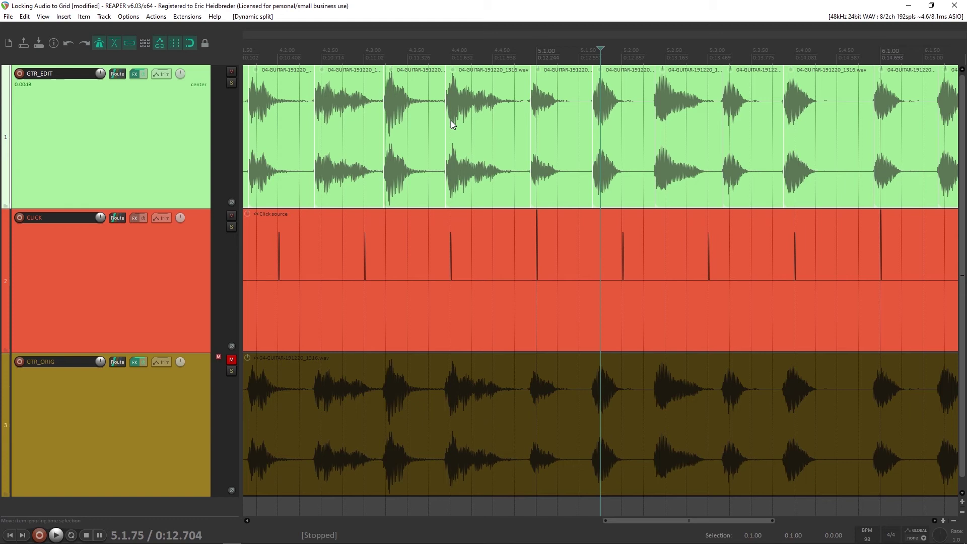
{"action": "scroll", "coordinate": [451, 120], "scroll_direction": "down", "scroll_amount": 5}
{"action": "scroll", "coordinate": [451, 120], "scroll_direction": "up", "scroll_amount": 2}
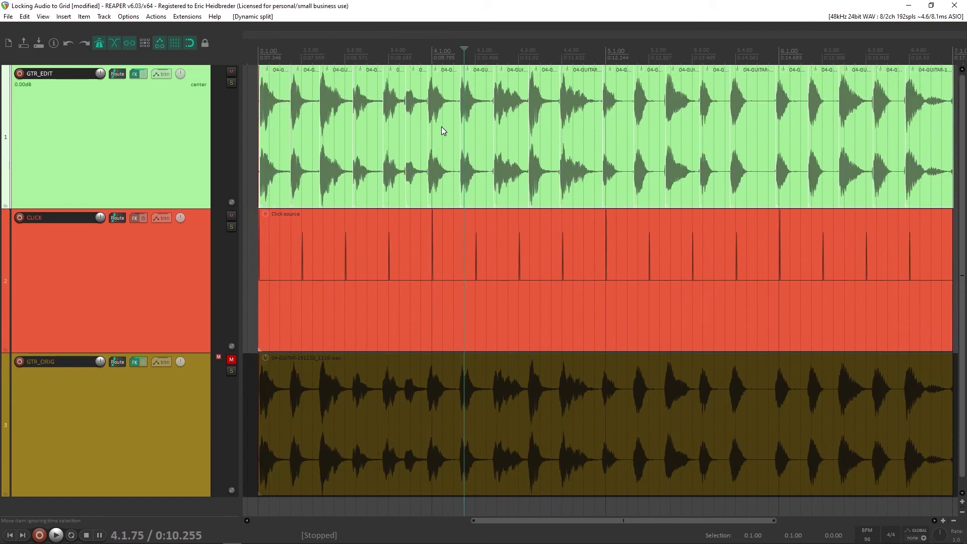
Step: Marquee-select all the new GTR_EDIT guitar slices
{"action": "left_click", "coordinate": [402, 103]}
{"action": "scroll", "coordinate": [458, 86], "scroll_direction": "down", "scroll_amount": 3}
{"action": "left_click_drag", "start_coordinate": [480, 75], "coordinate": [885, 139]}
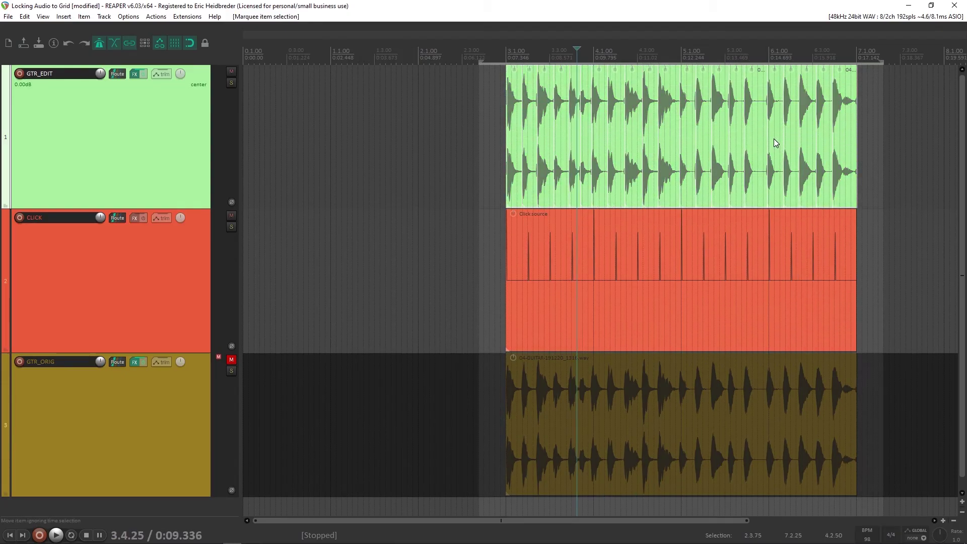
{"action": "key", "text": "shift"}
{"action": "key", "text": "shift+slash"}
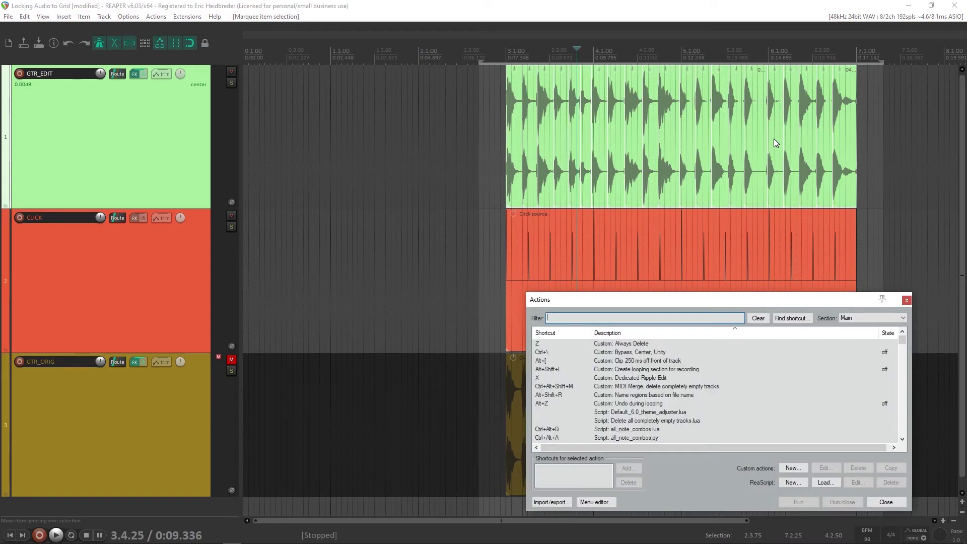
{"action": "left_click_drag", "start_coordinate": [707, 311], "coordinate": [403, 214]}
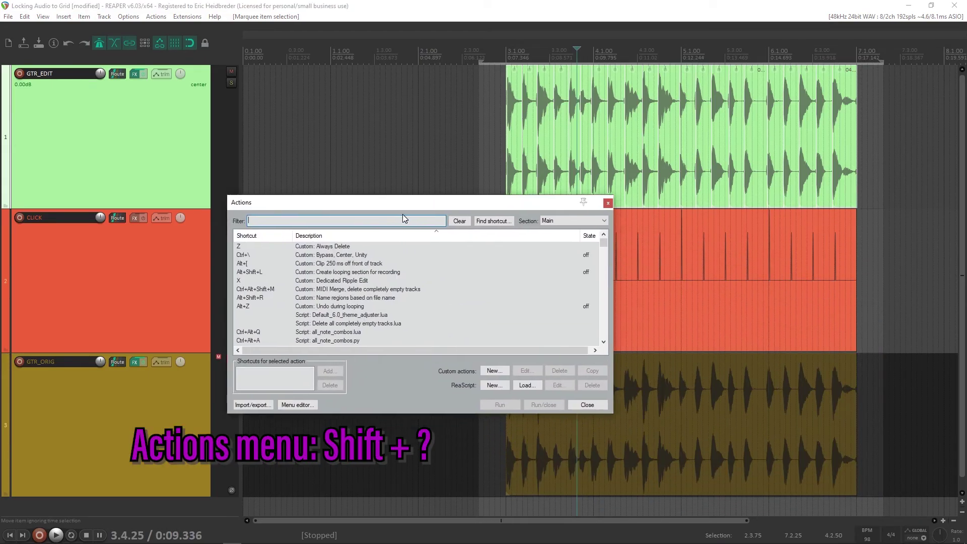
{"action": "type", "text": "quant"}
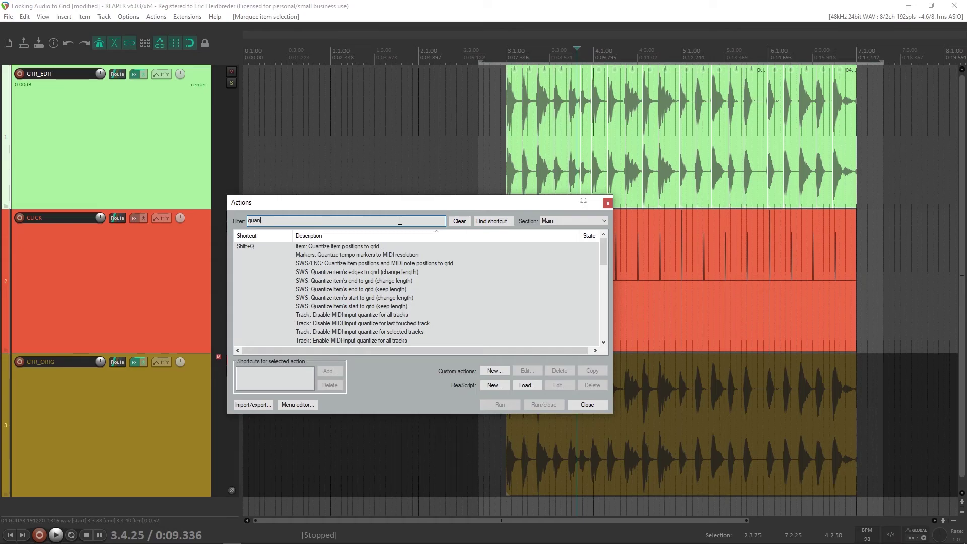
{"action": "left_click", "coordinate": [379, 249]}
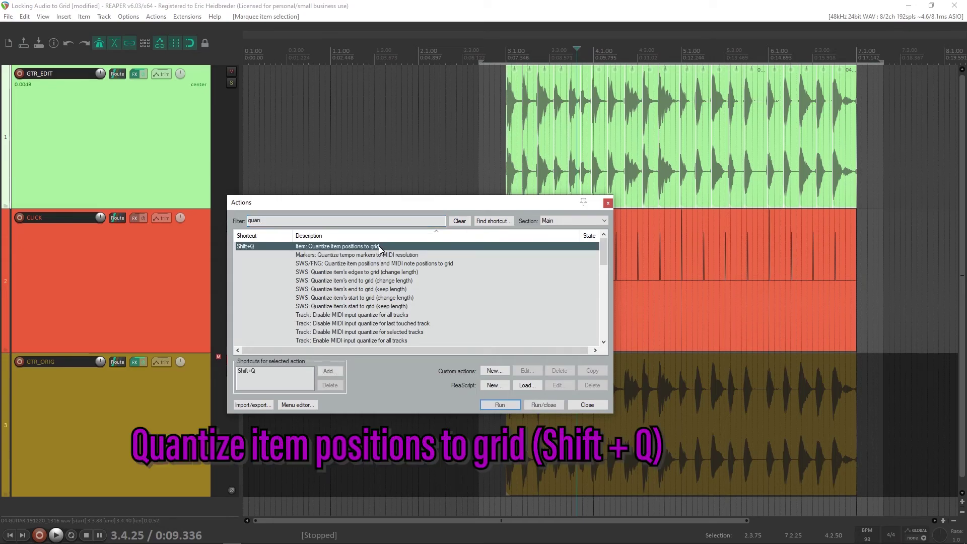
{"action": "left_click", "coordinate": [608, 204]}
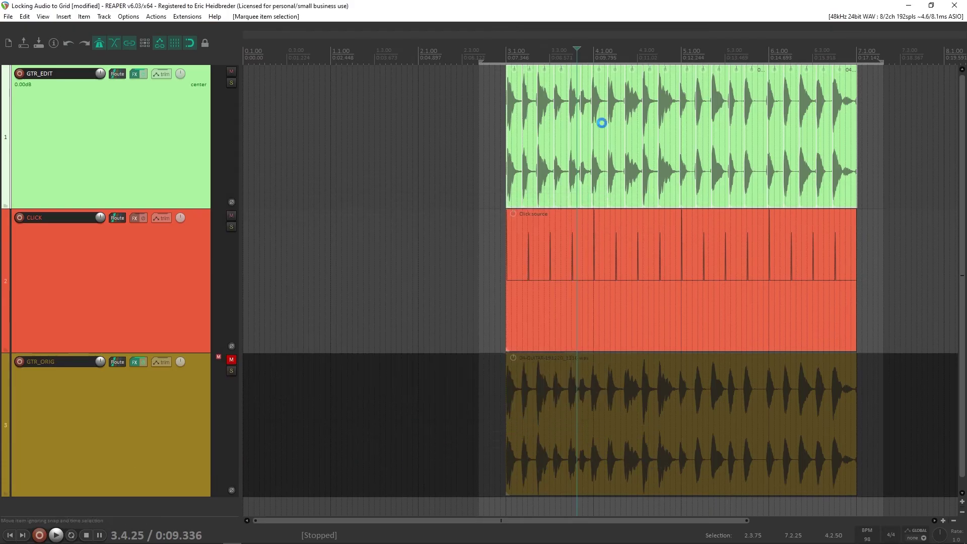
Step: Open the Quantize Item Positions dialog with Shift+Q and move it aside
{"action": "key", "text": "shift+q"}
{"action": "left_click_drag", "start_coordinate": [471, 231], "coordinate": [423, 149]}
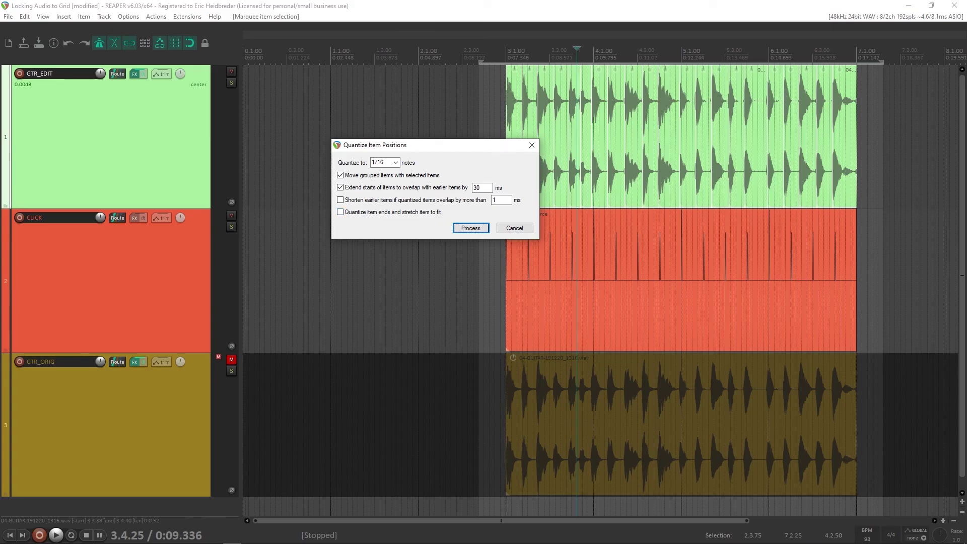
Step: Process the 1/16 quantize on the GTR_EDIT slices and play back the result
{"action": "left_click", "coordinate": [470, 228]}
{"action": "scroll", "coordinate": [552, 146], "scroll_direction": "up", "scroll_amount": 3}
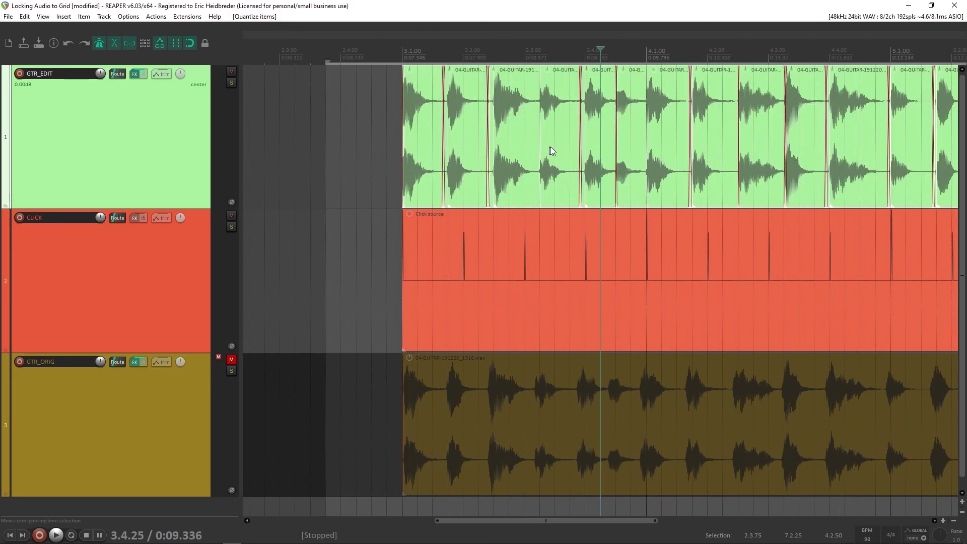
{"action": "scroll", "coordinate": [554, 146], "scroll_direction": "down", "scroll_amount": 2}
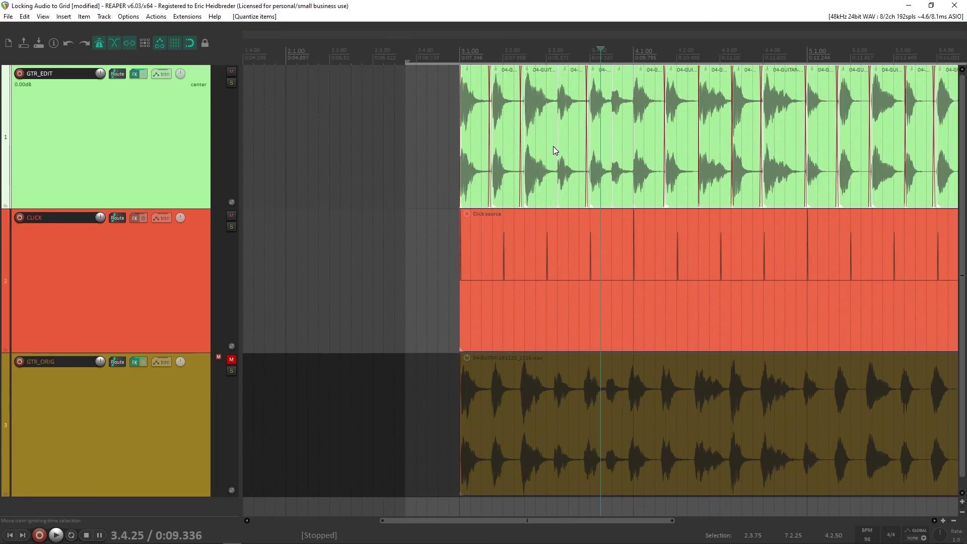
{"action": "scroll", "coordinate": [553, 146], "scroll_direction": "down", "scroll_amount": 1}
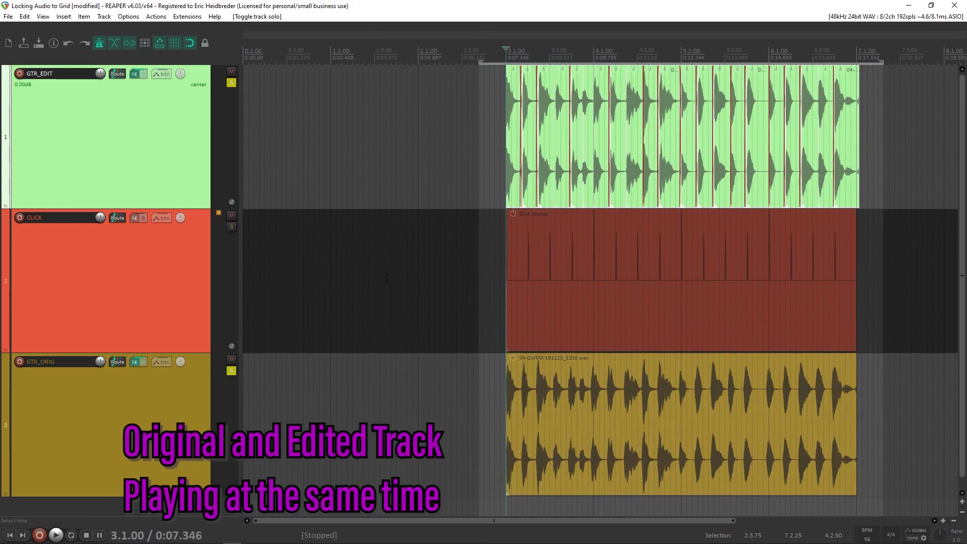
{"action": "key", "text": "space"}
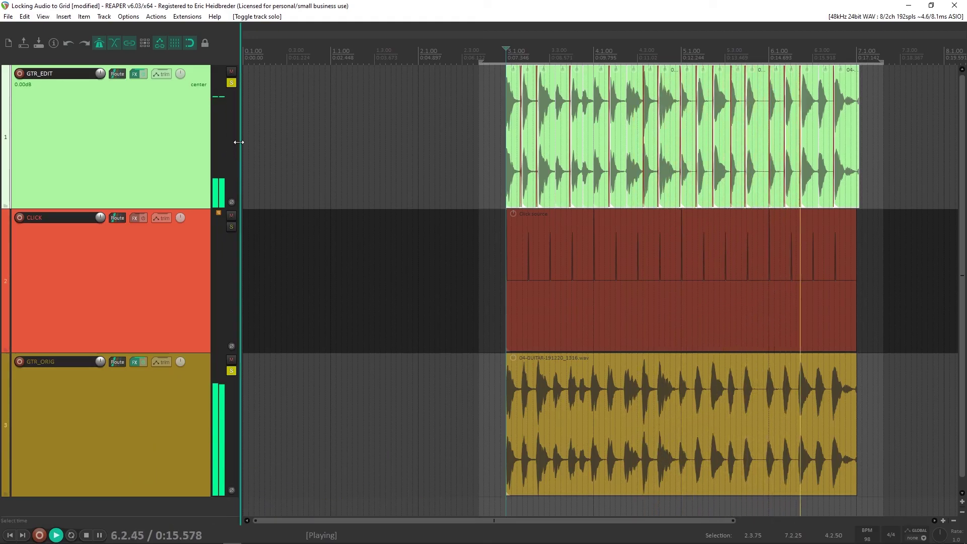
Step: Play the original GTR_ORIG guitar soloed with the CLICK track, with GTR_EDIT unsoloed
{"action": "key", "text": "space"}
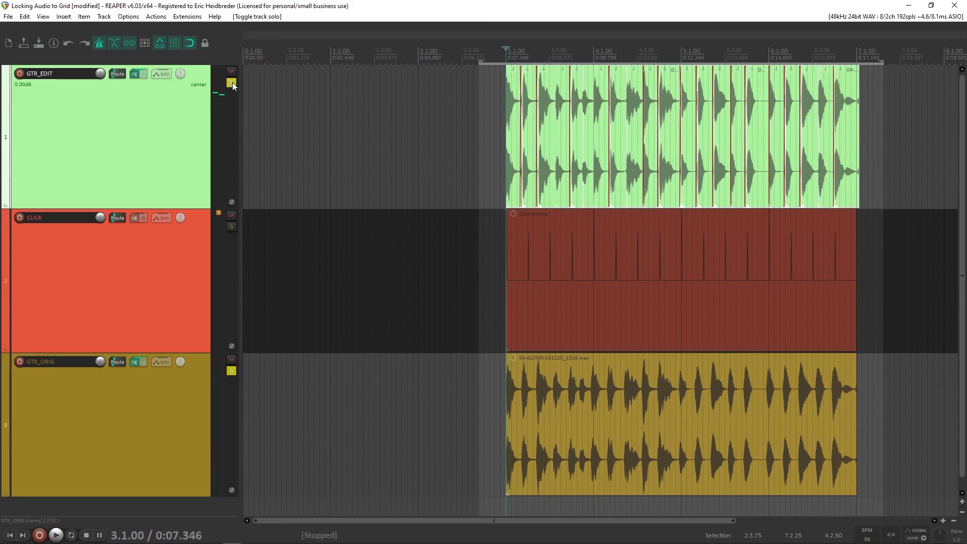
{"action": "left_click", "coordinate": [232, 83]}
{"action": "left_click", "coordinate": [232, 227]}
{"action": "key", "text": "space"}
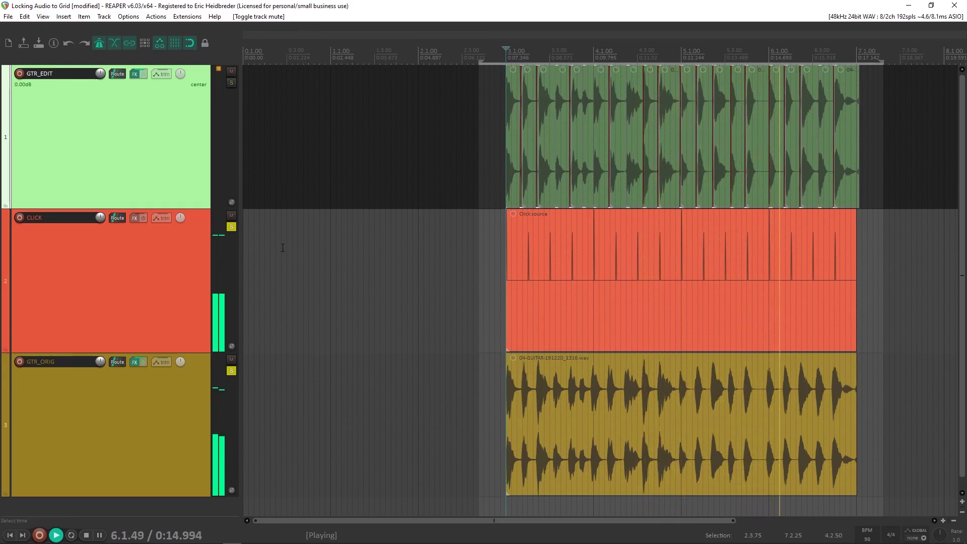
{"action": "key", "text": "space"}
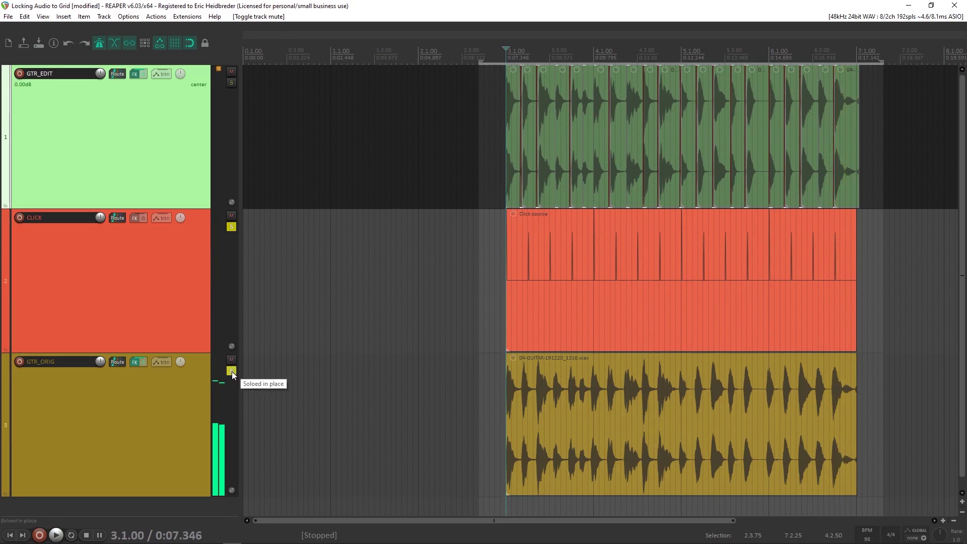
Step: Mute GTR_ORIG, play the quantized GTR_EDIT soloed with the click, then clear all solos and mutes
{"action": "left_click", "coordinate": [231, 371]}
{"action": "left_click", "coordinate": [231, 360]}
{"action": "left_click", "coordinate": [232, 82]}
{"action": "key", "text": "space"}
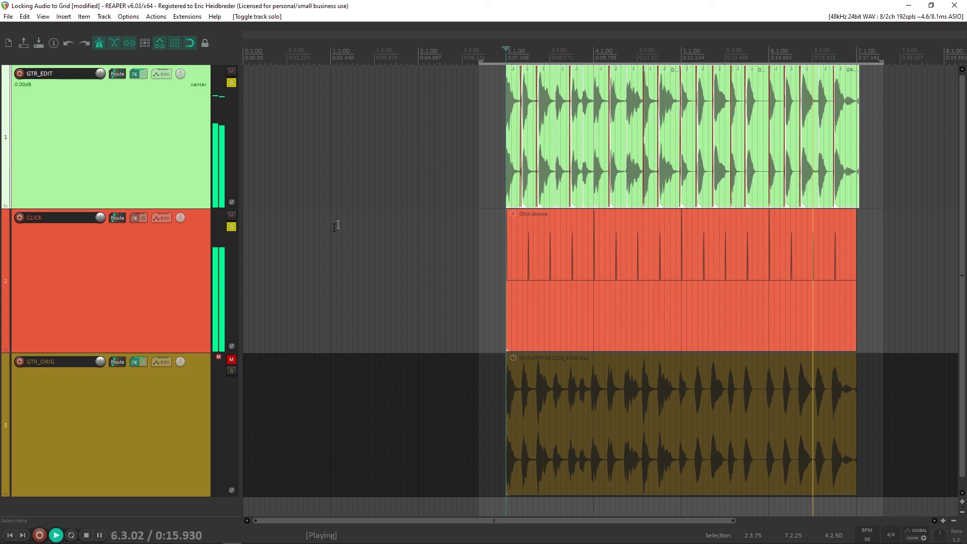
{"action": "key", "text": "space"}
{"action": "left_click", "coordinate": [232, 226], "text": "ctrl"}
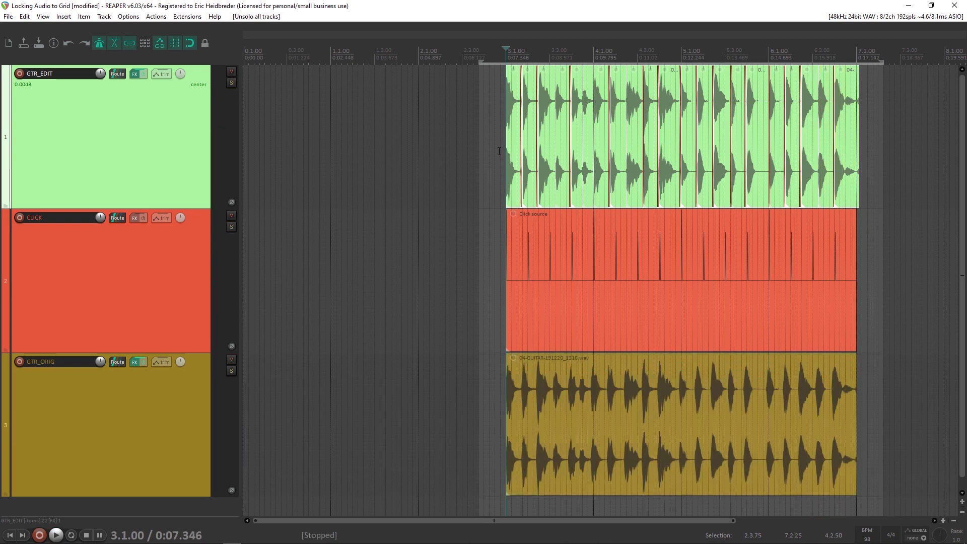